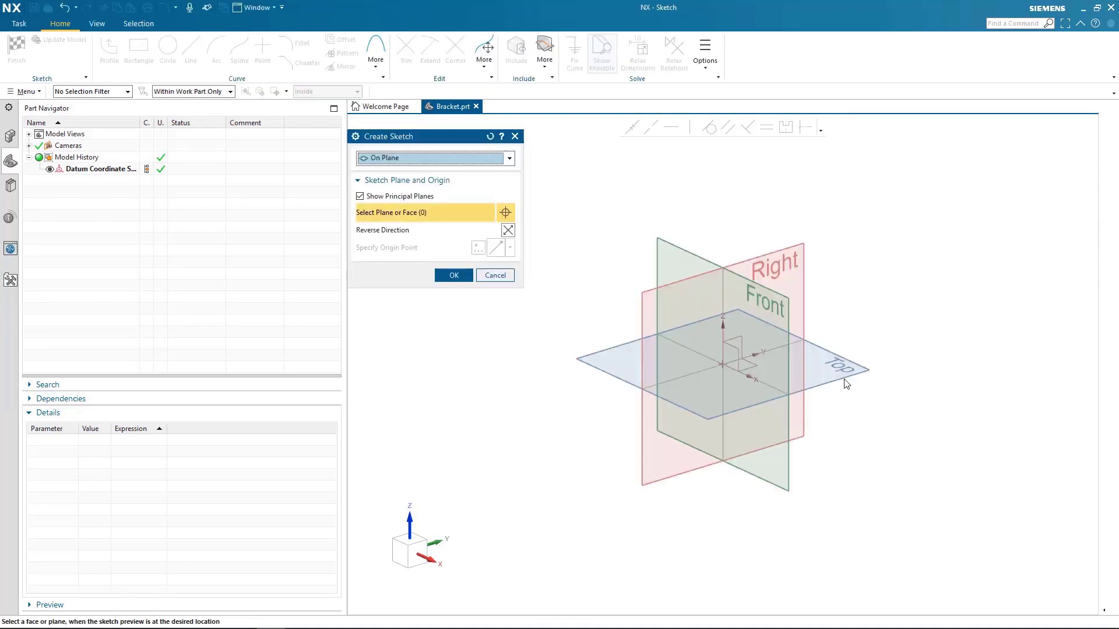
Pick the Top datum plane of Bracket.prt as the new sketch's plane.
left_click(845, 376)
Draw a Ø25 circle at the origin, a Ø25 circle to its right, and a Ø60 circle above-left.
middle_click(844, 378)
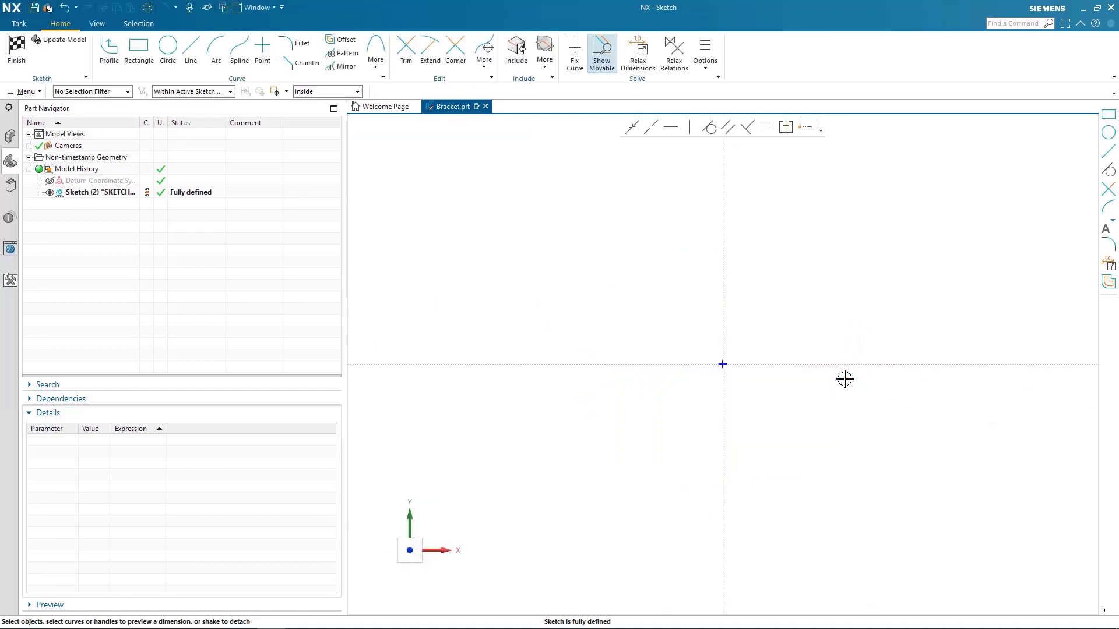
left_click(168, 49)
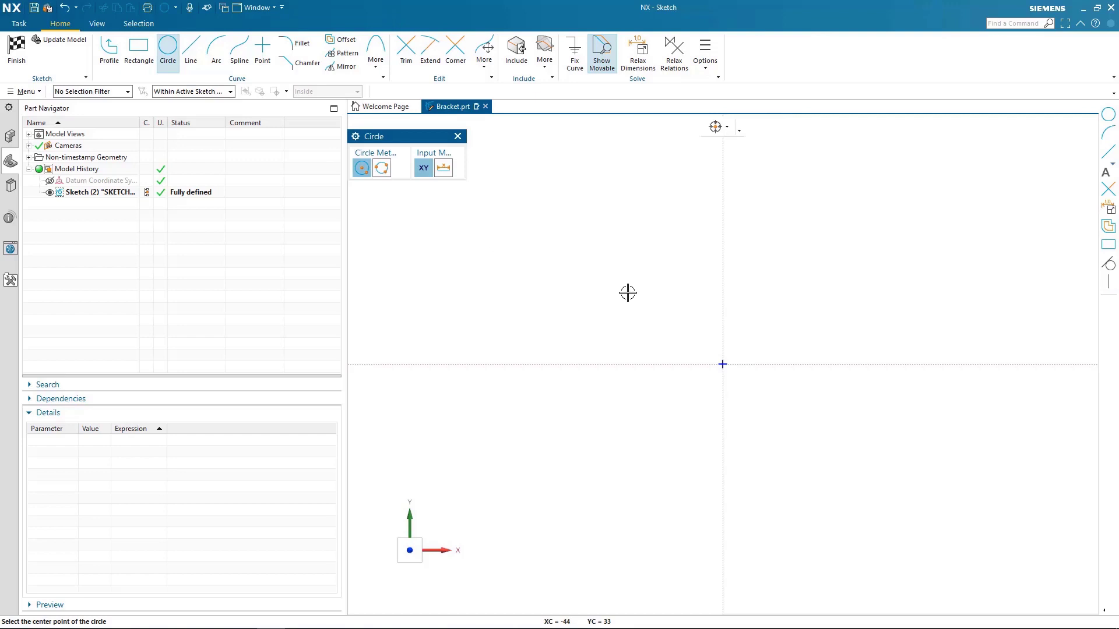
left_click(722, 364)
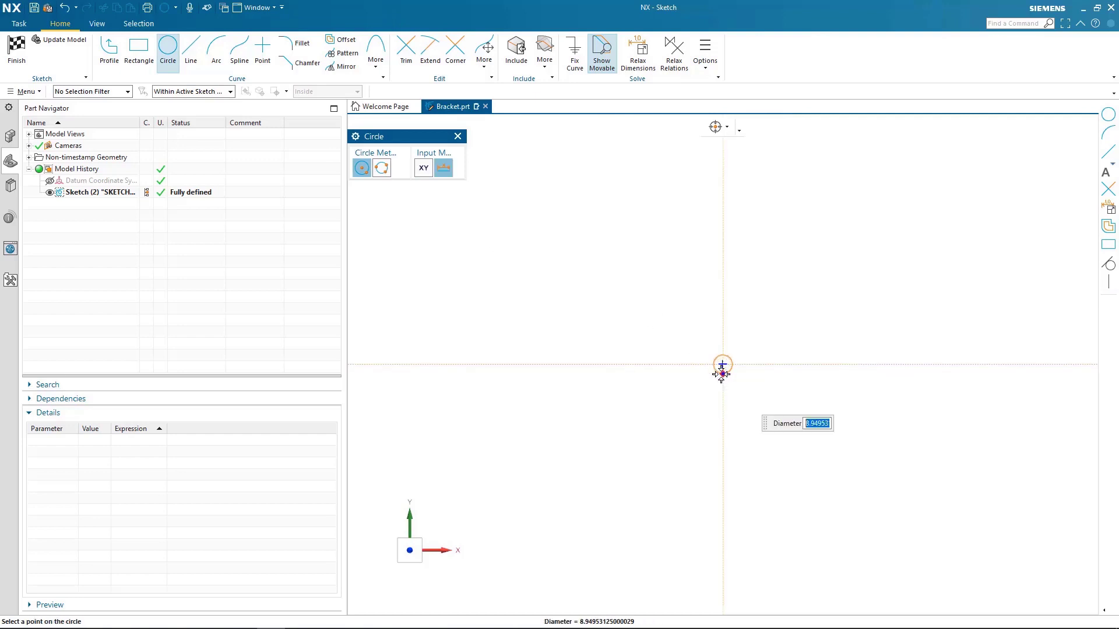
key("Return")
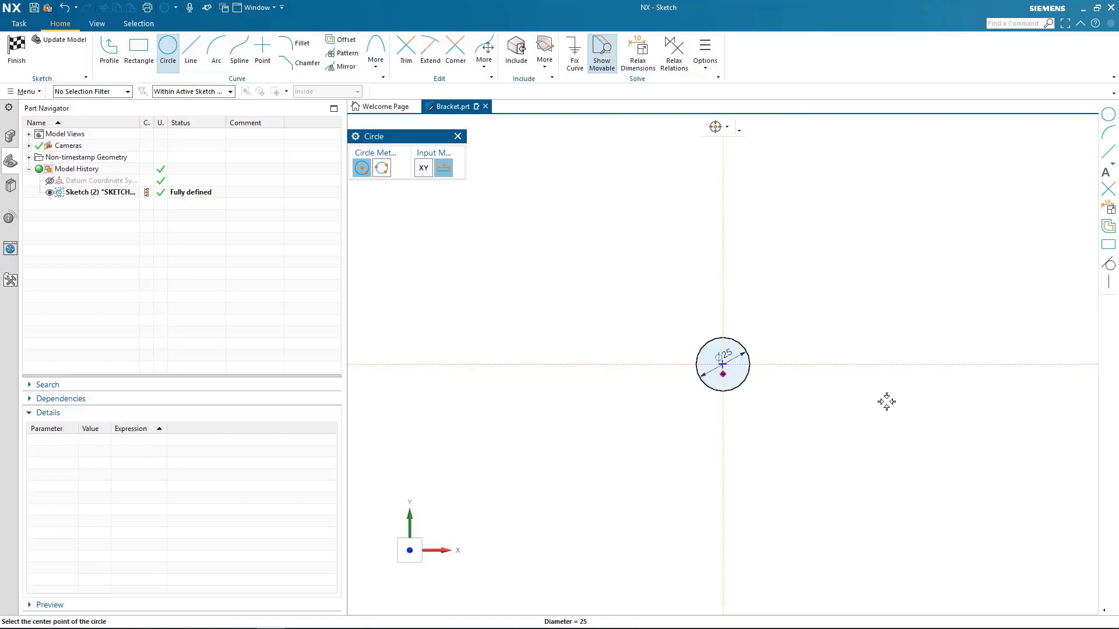
left_click(1053, 364)
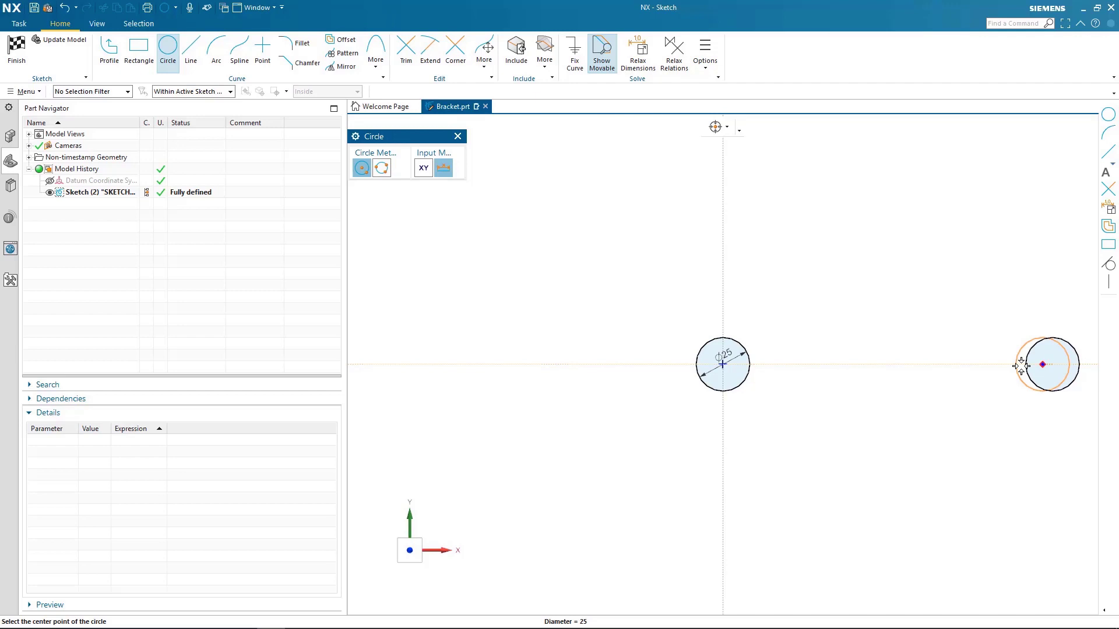
type("60")
key("Return")
left_click(618, 252)
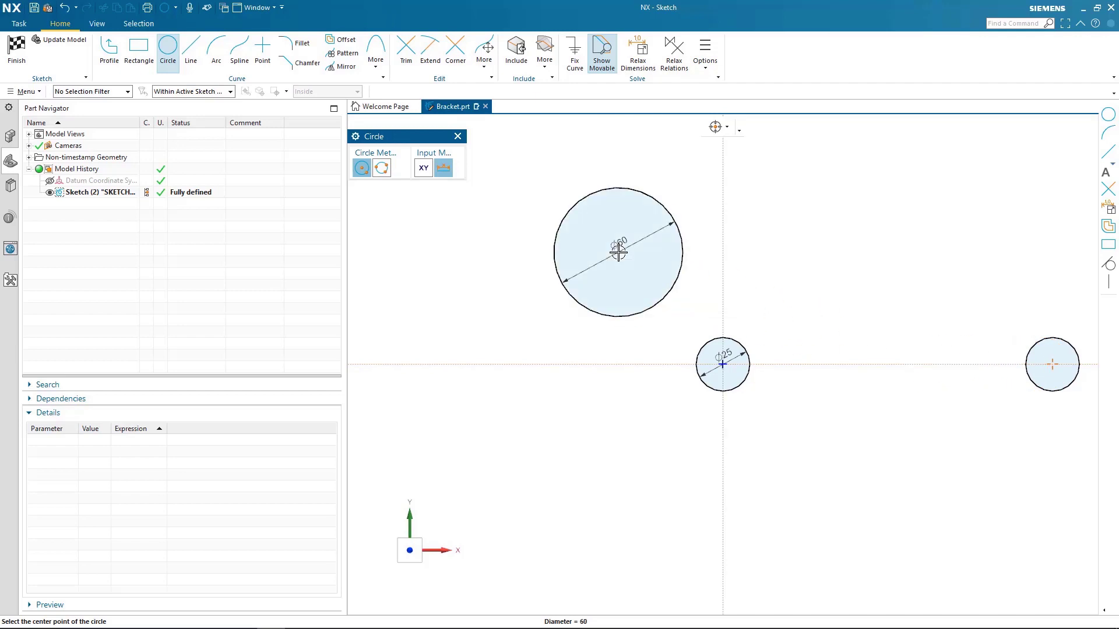
key("Escape")
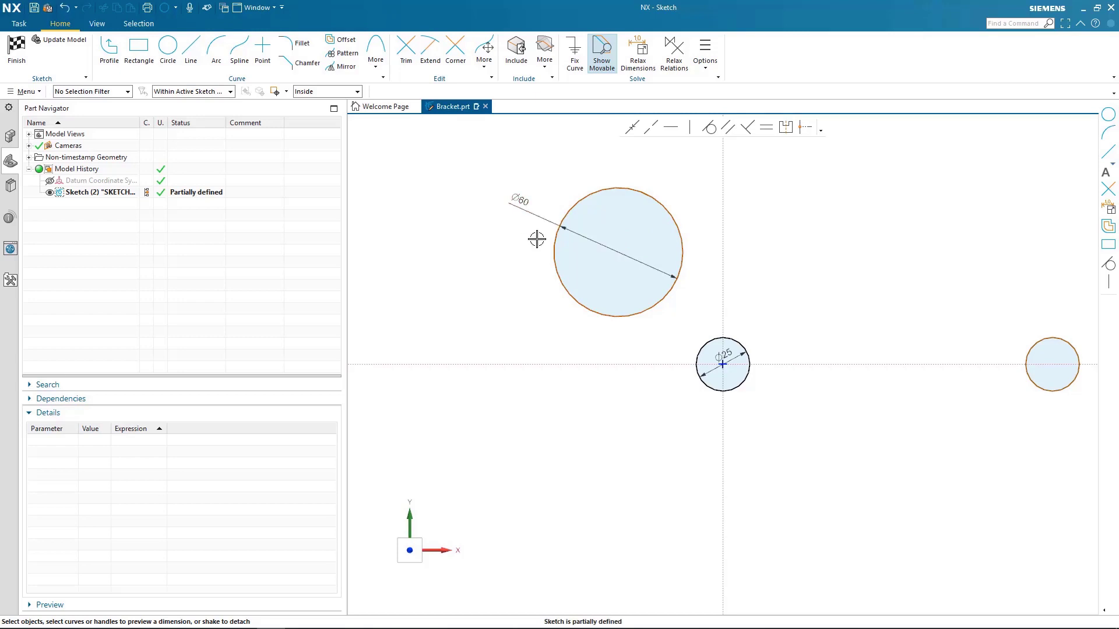
left_click_drag(713, 366, 661, 405)
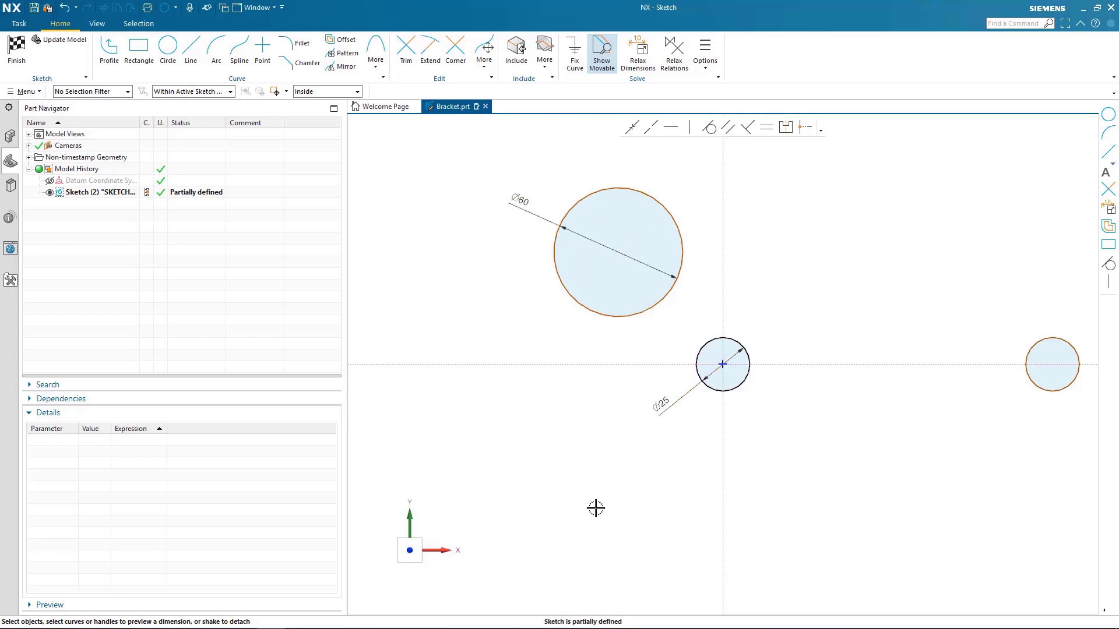
Dimension the distance between the two Ø25 circle centres as 113.
left_click(722, 364)
left_click(1052, 365)
left_click(885, 416)
type("113")
key("Return")
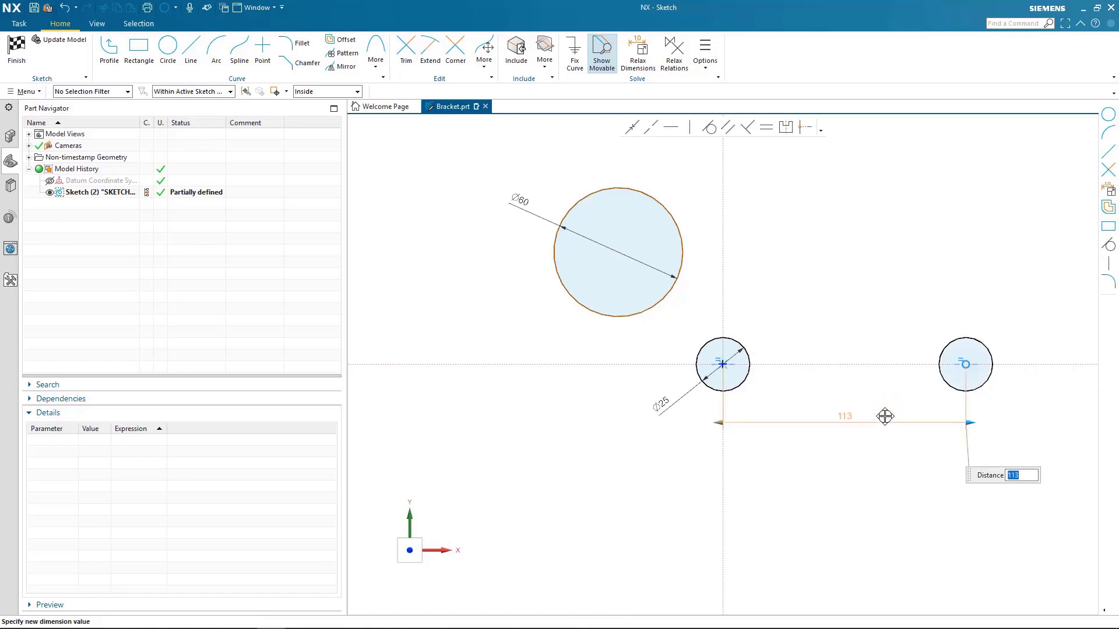
middle_click(817, 438)
Position the Ø60 circle centre 40 horizontally and 40 vertically from the origin.
left_click(723, 364)
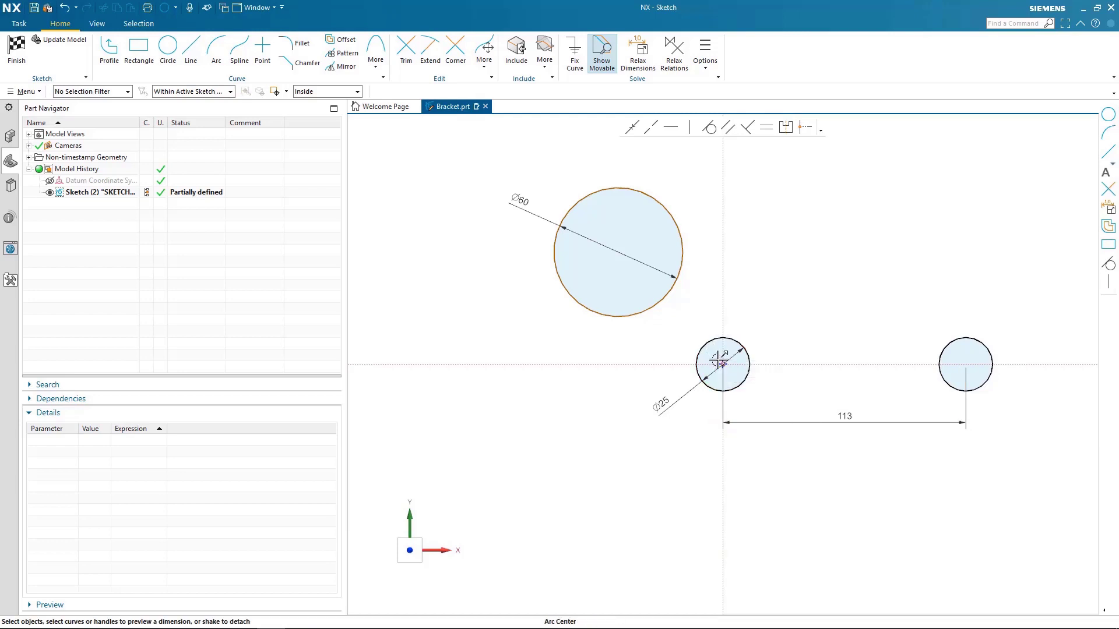
left_click(615, 251)
left_click_drag(663, 377, 656, 163)
left_click(654, 159)
type("40")
key("Return")
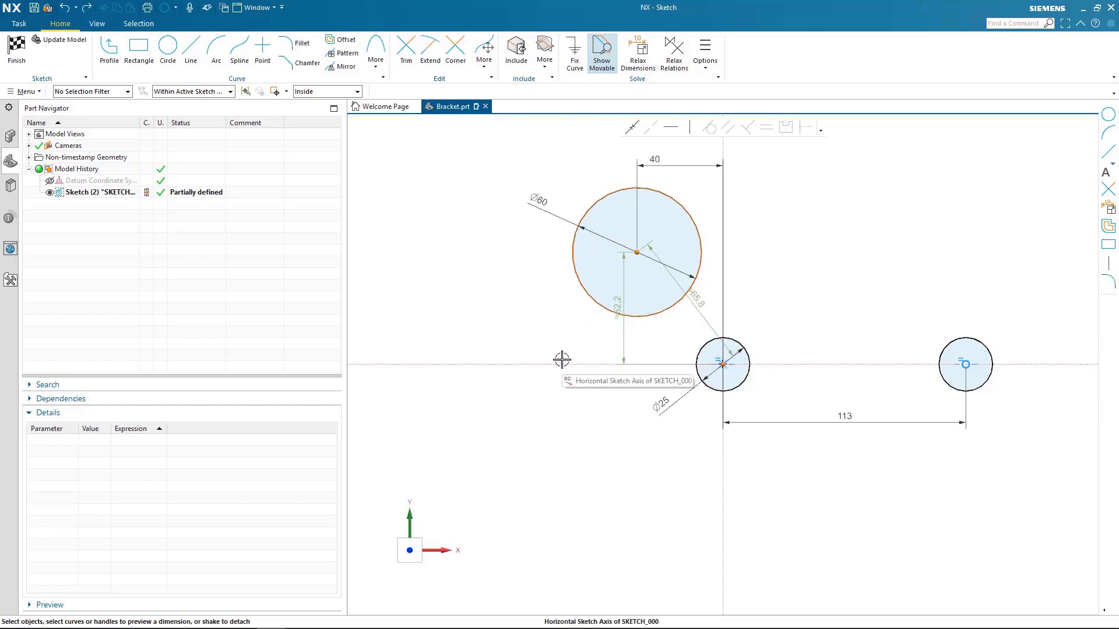
left_click_drag(631, 336, 494, 331)
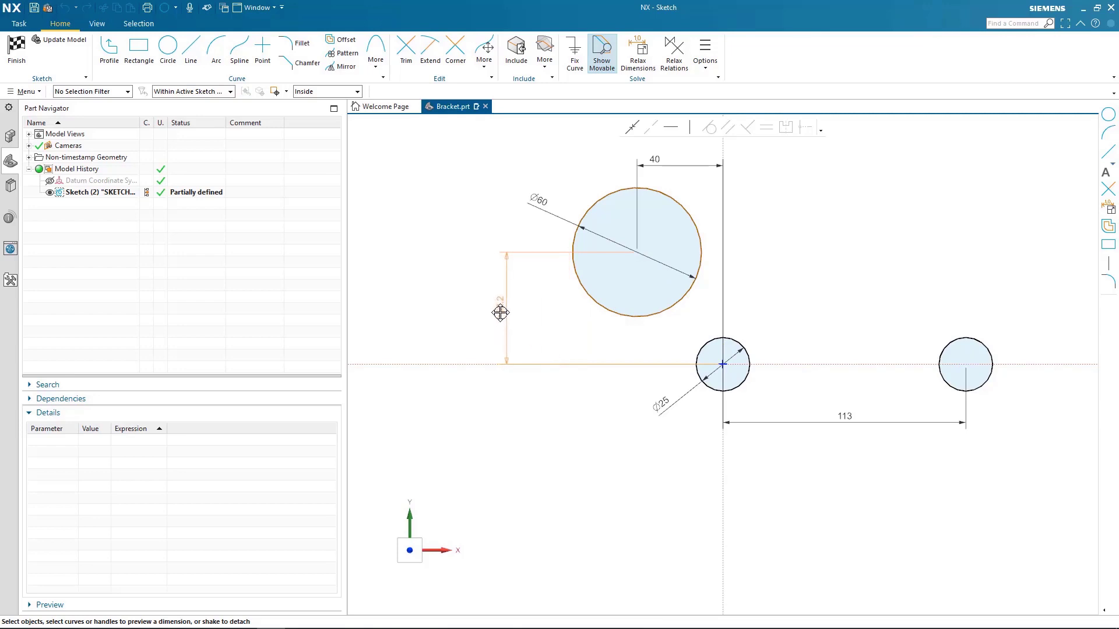
left_click(500, 313)
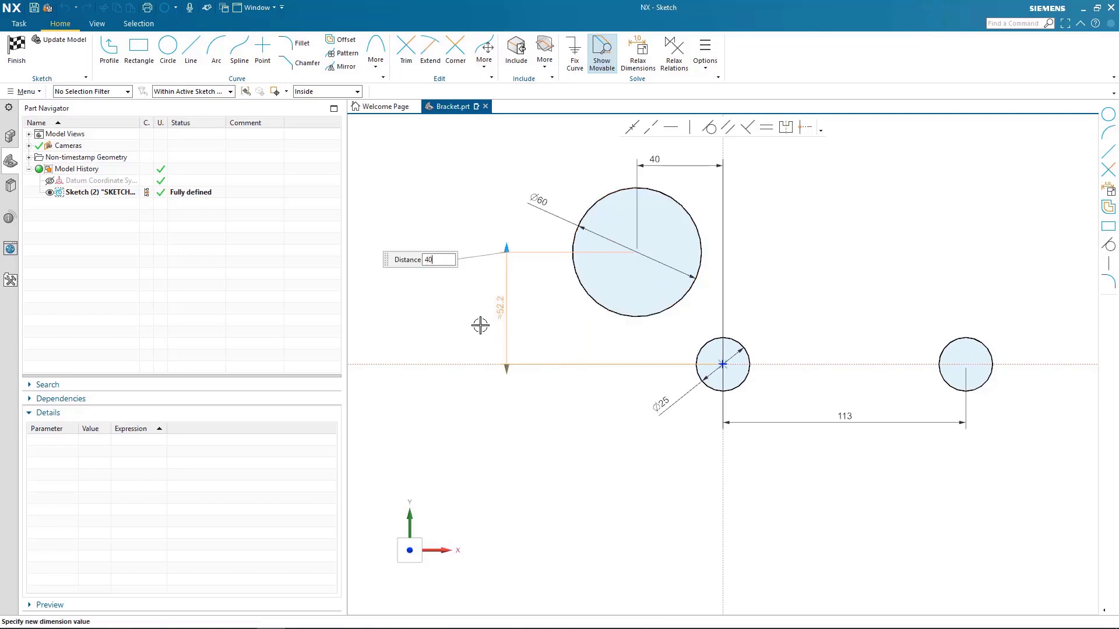
key("Return")
key("Escape")
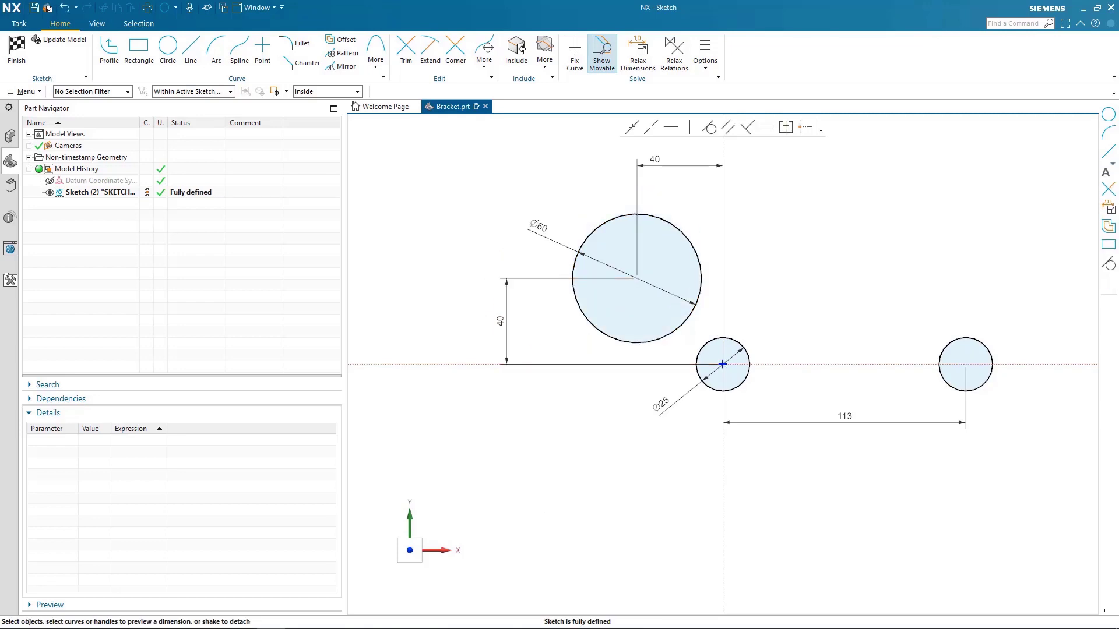
Draw an R30 arc connecting the Ø60 circle to the origin circle.
left_click(216, 52)
left_click(637, 344)
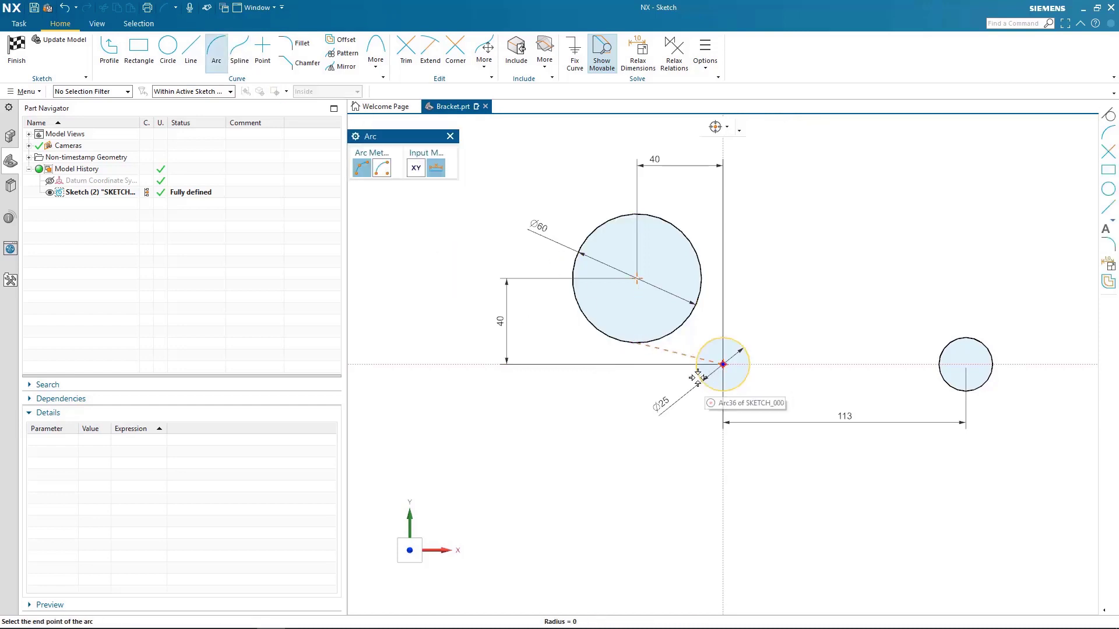
left_click(698, 376)
type("30")
key("Tab")
left_click(690, 385)
Draw an arc connecting the origin circle to the right Ø25 circle.
left_click(736, 388)
left_click(944, 385)
left_click(857, 364)
key("Escape")
Make the connecting arc tangent to the origin circle.
scroll(655, 461, "up", 3)
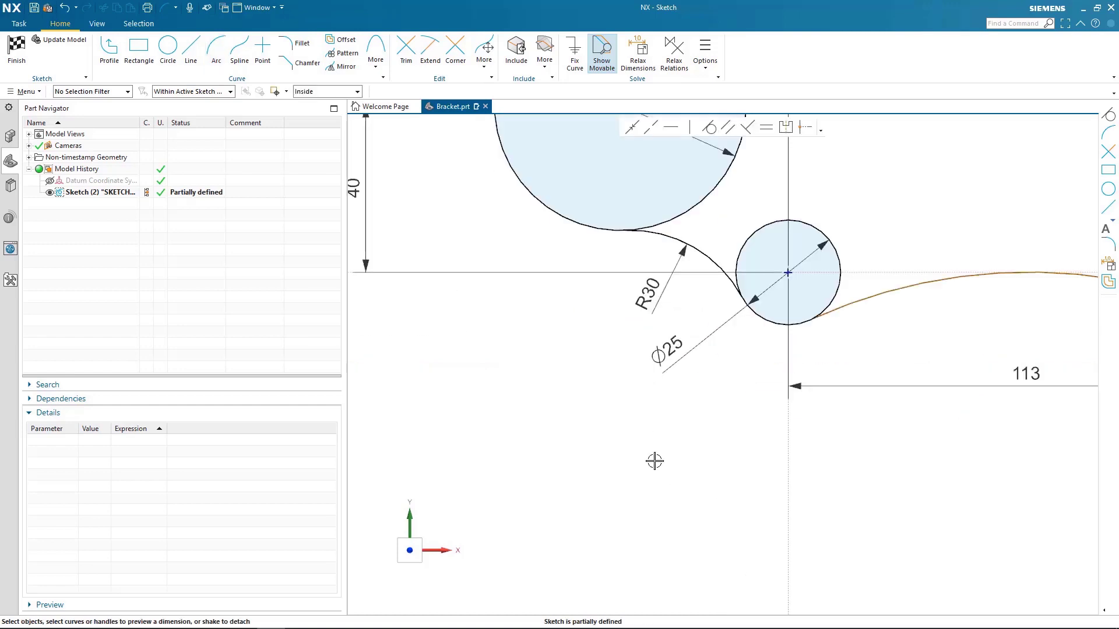
scroll(704, 400, "up", 5)
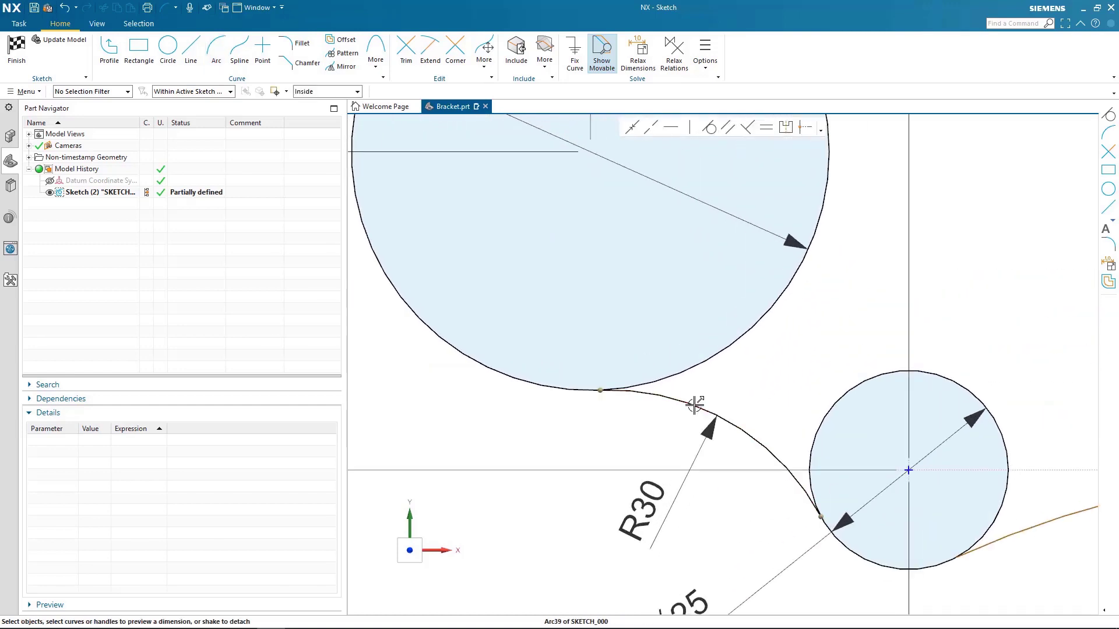
left_click(616, 385)
left_click(737, 439)
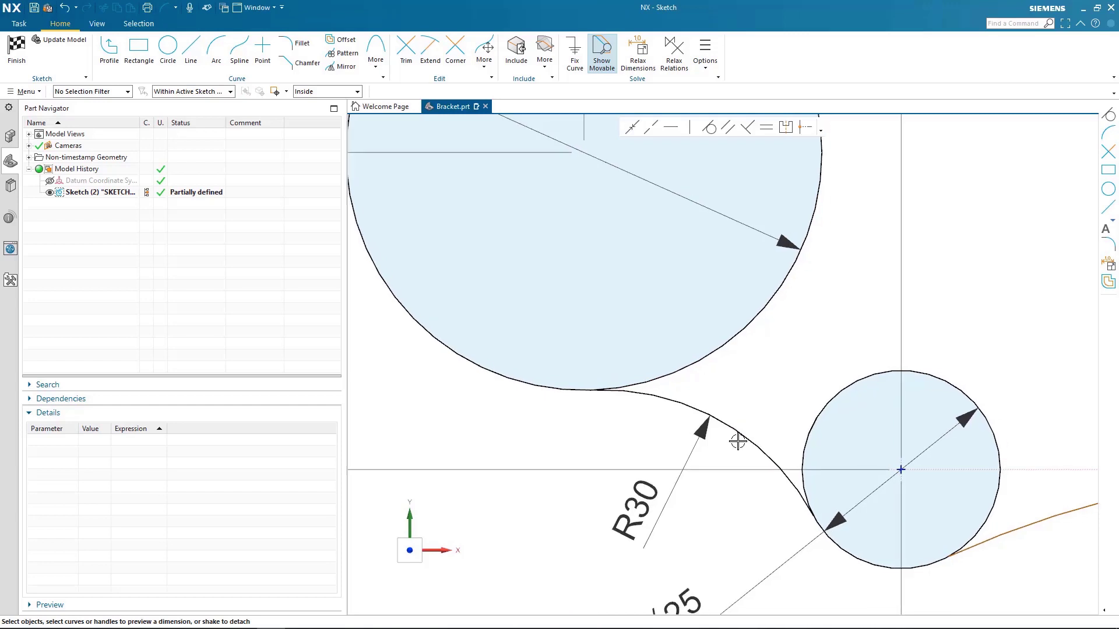
left_click(581, 282)
left_click(462, 327)
left_click(491, 322)
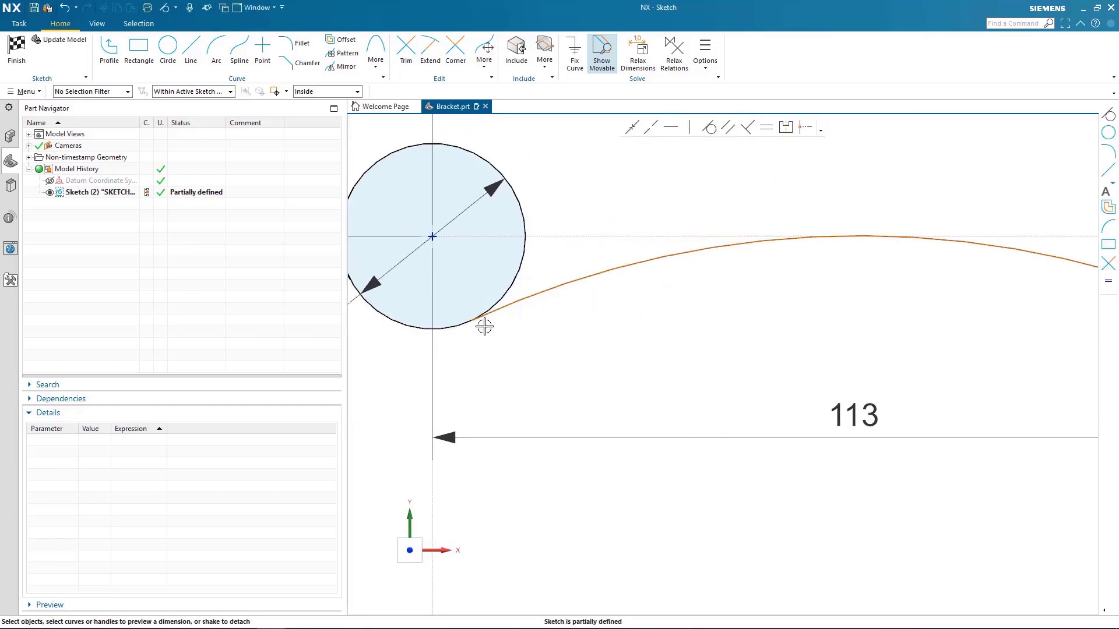
Make the lower arc tangent to the right circle and apply its suggested dimension.
middle_click_drag(913, 377, 714, 385, "shift")
left_click(992, 330)
left_click(990, 330)
left_click(966, 342)
left_click(817, 267)
left_click(831, 257)
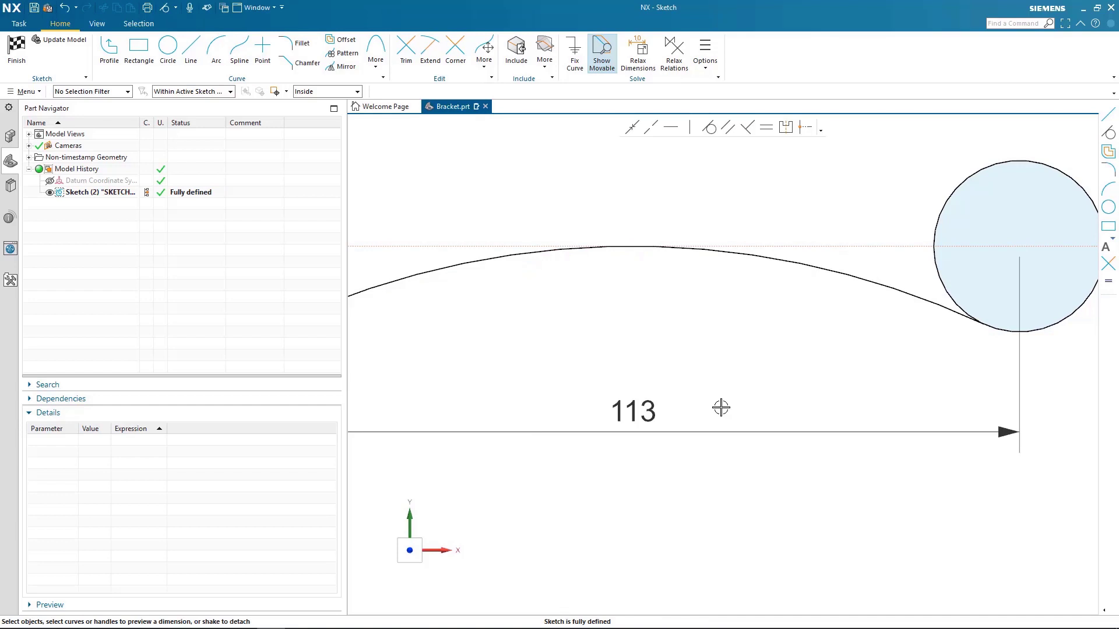
scroll(721, 408, "down", 5)
scroll(609, 603, "down", 2)
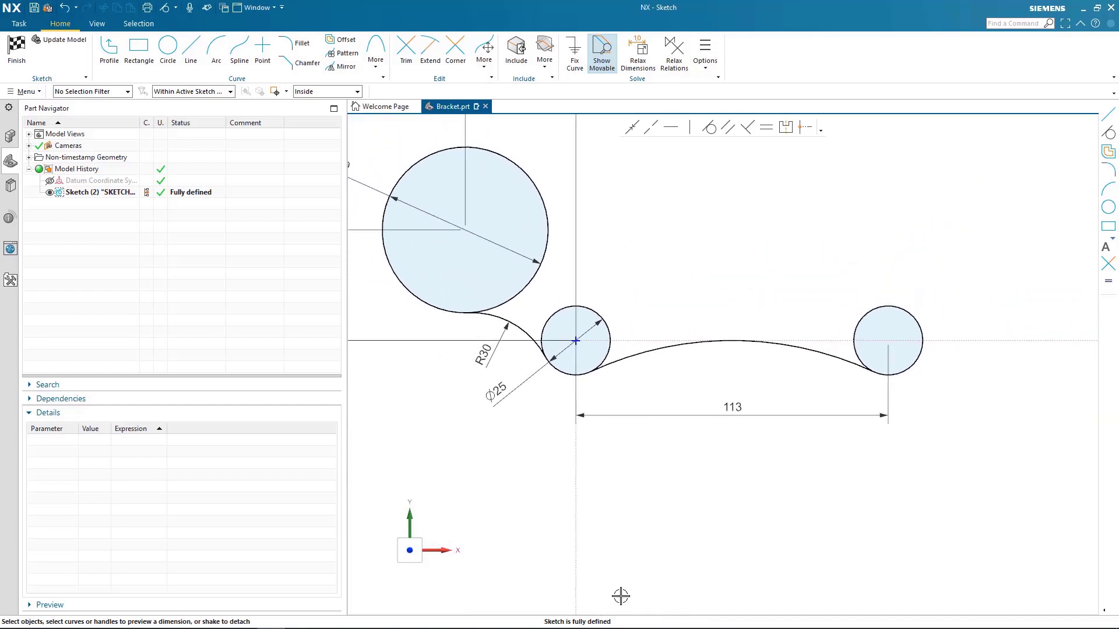
Draw a horizontal top line and a line tangent to the right Ø25 circle.
left_click(194, 52)
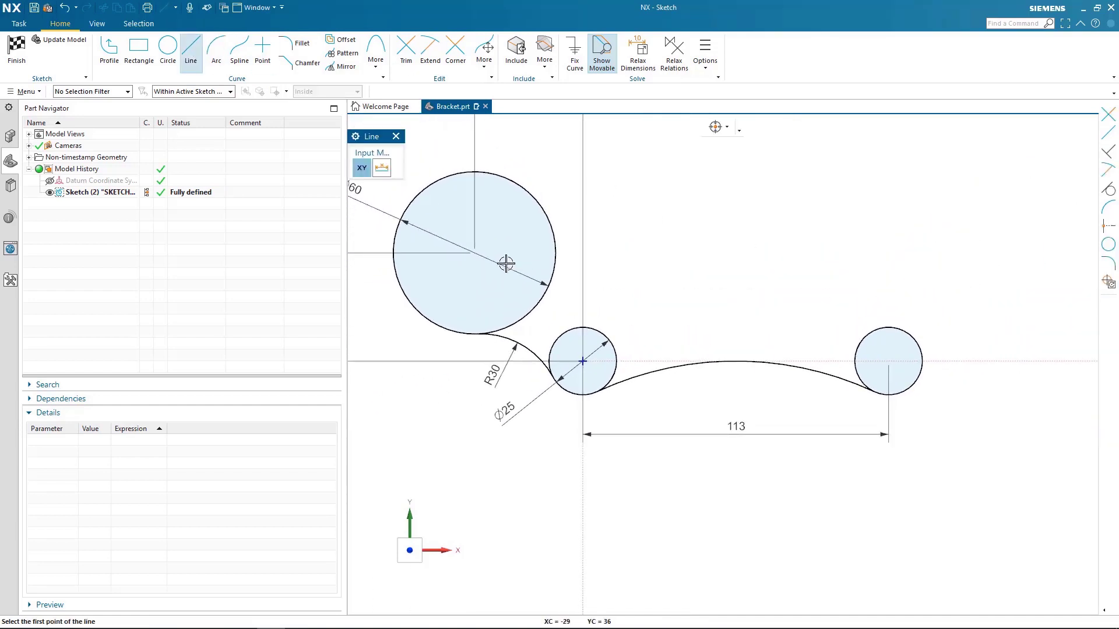
left_click(475, 253)
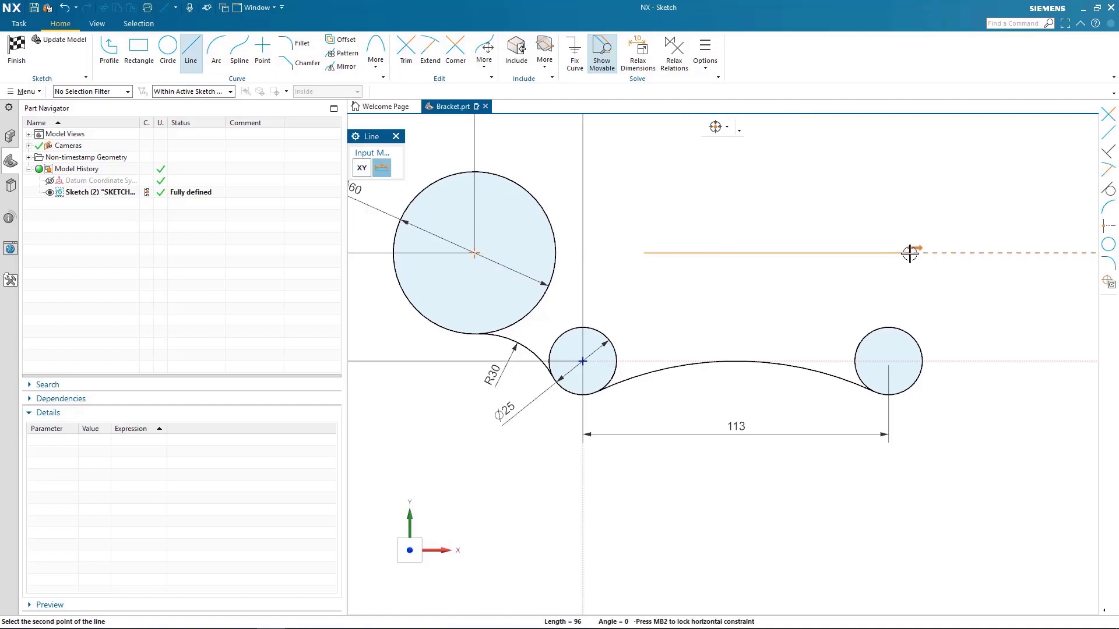
left_click(922, 252)
left_click(726, 223)
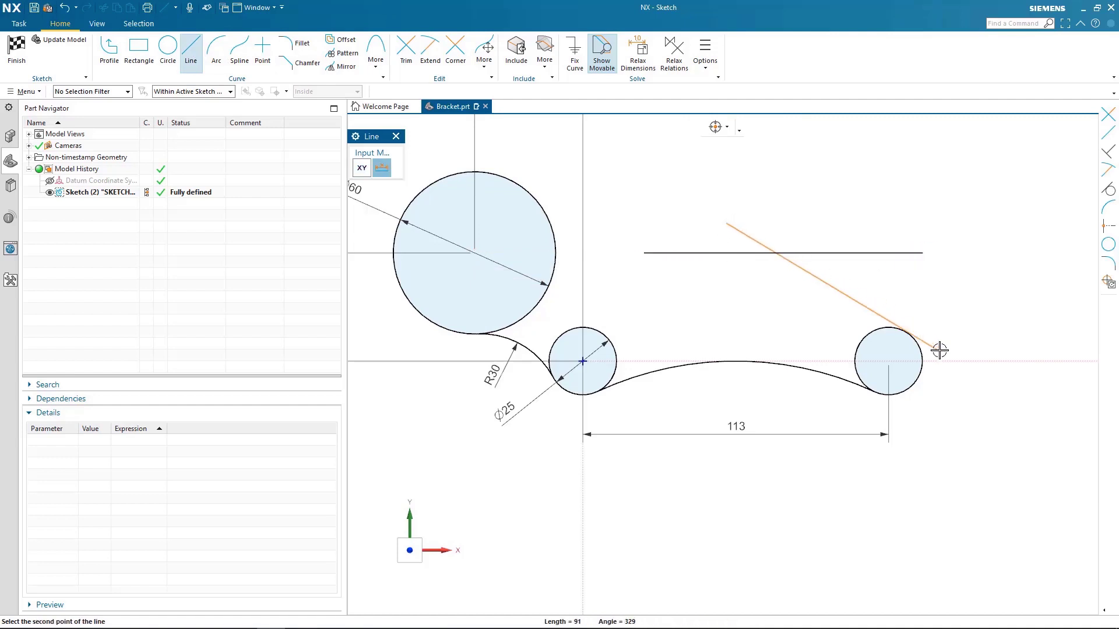
left_click(965, 367)
key("Escape")
Trim the overhanging line ends so the two lines meet in a corner.
scroll(1006, 400, "up", 2)
scroll(1007, 402, "up", 2)
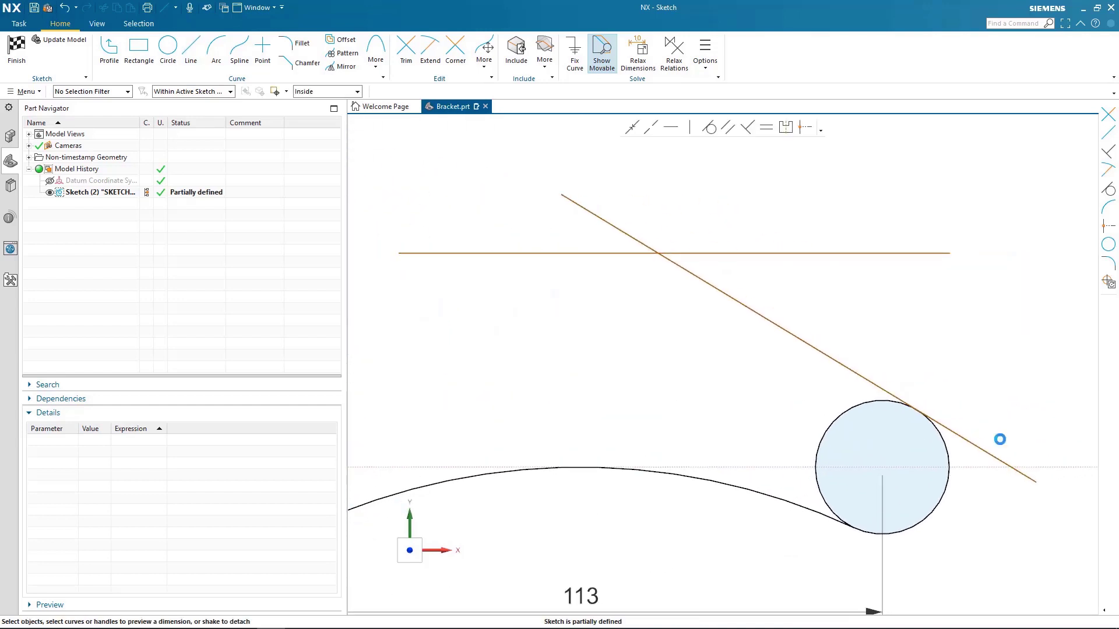
key("t")
mouse_move(733, 213)
left_mouse_down()
mouse_move(589, 209)
mouse_move(589, 234)
left_mouse_up()
key("Escape")
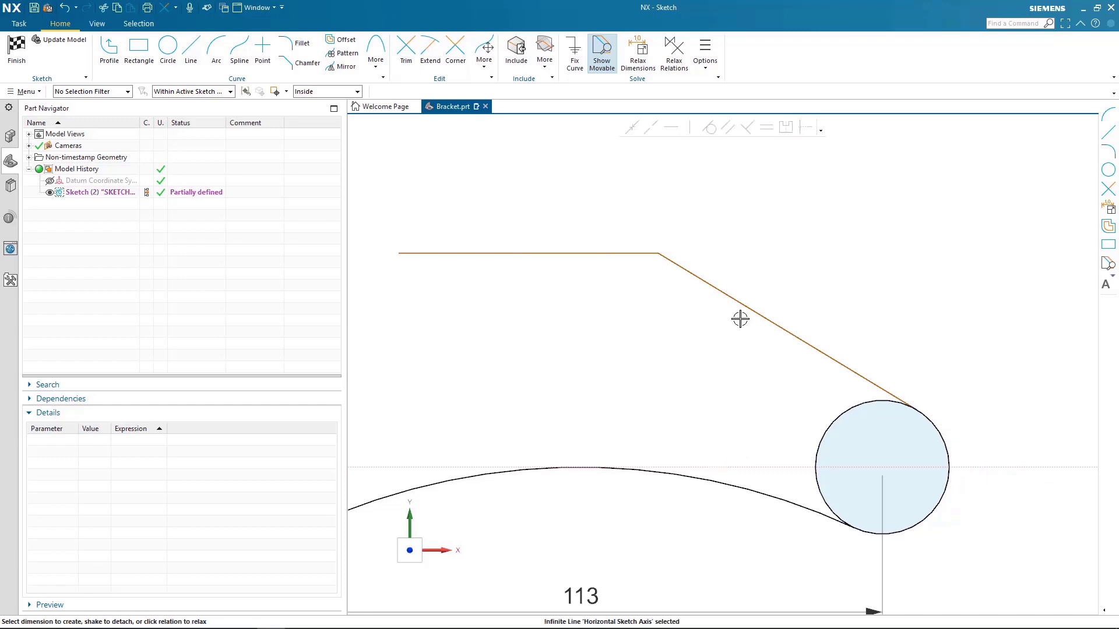
Dimension the diagonal line's angle as 30°.
left_click(745, 306)
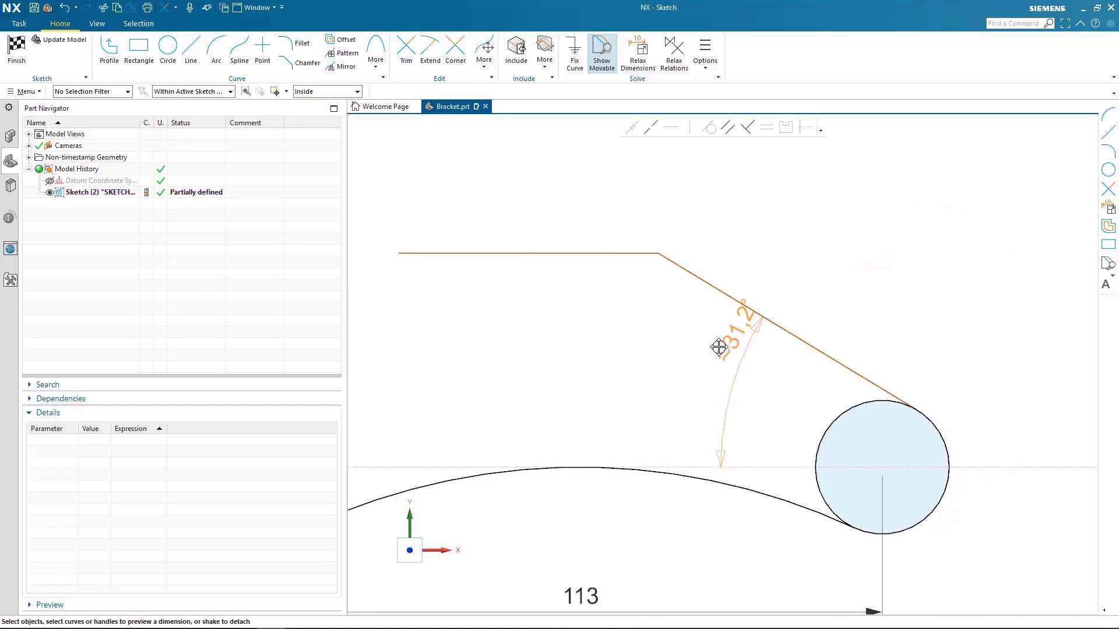
left_click(692, 370)
type("30")
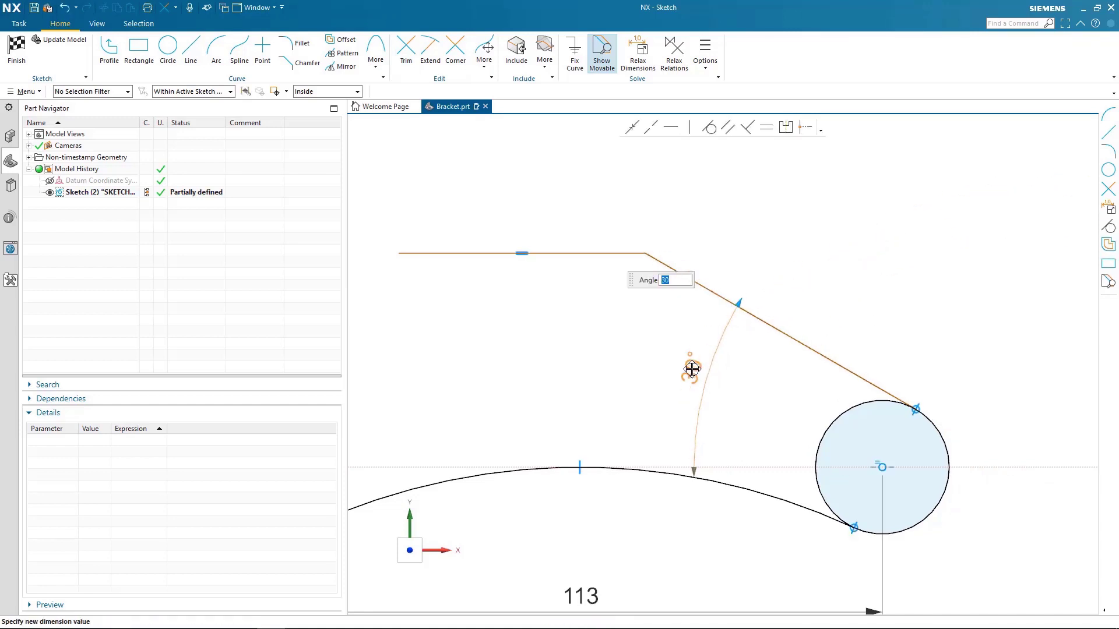
key("Return")
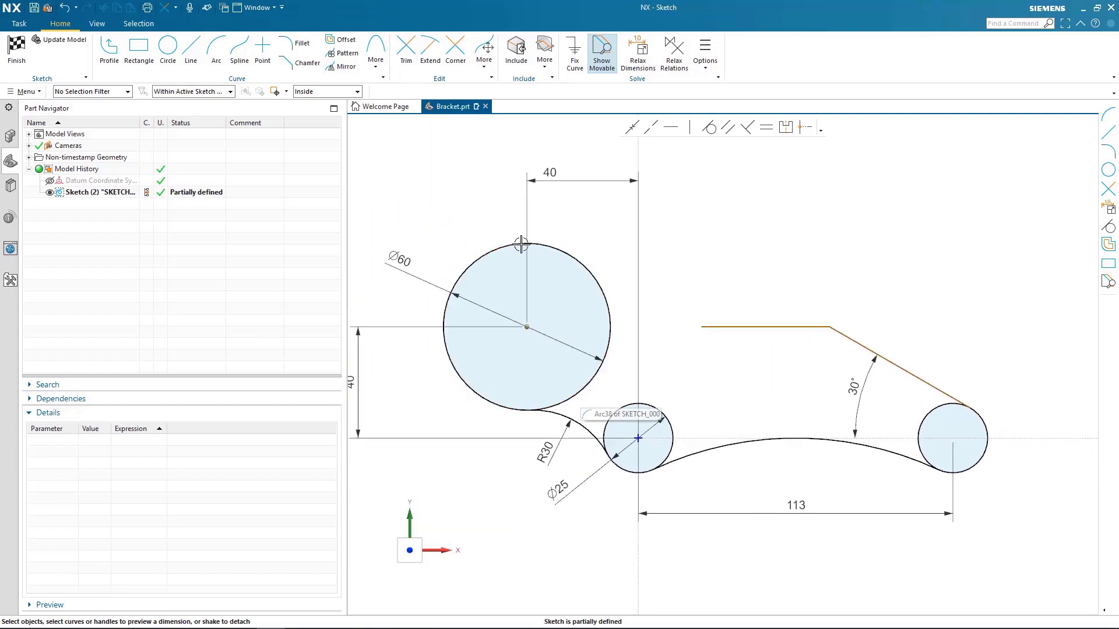
Blend the top line into the Ø60 circle with a tangent R30 arc.
left_click(217, 50)
scroll(680, 395, "up", 5)
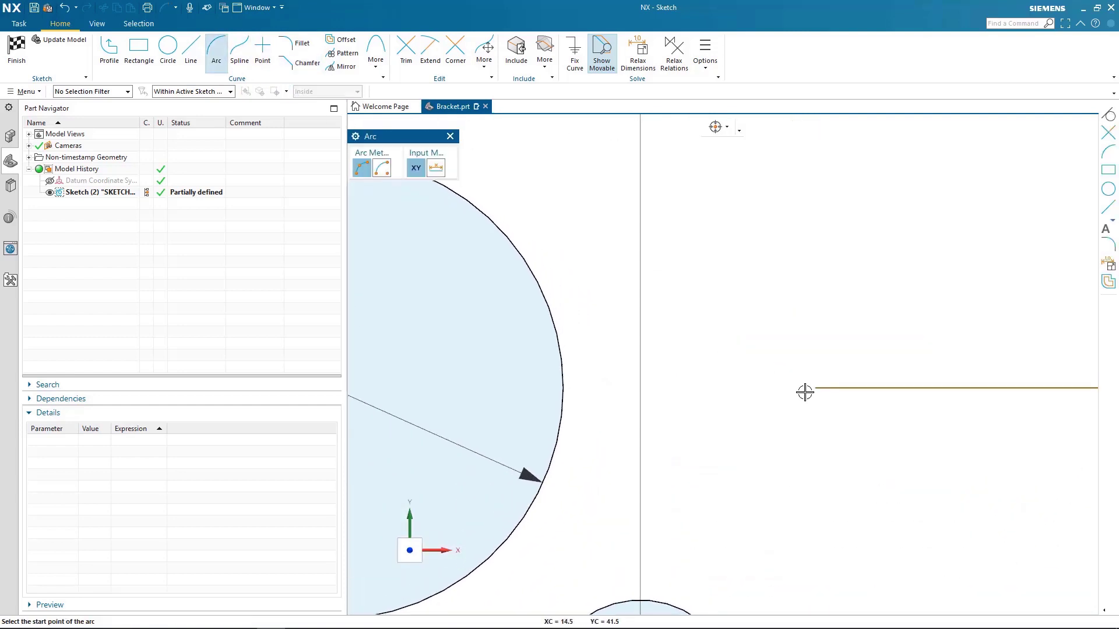
left_click(817, 388)
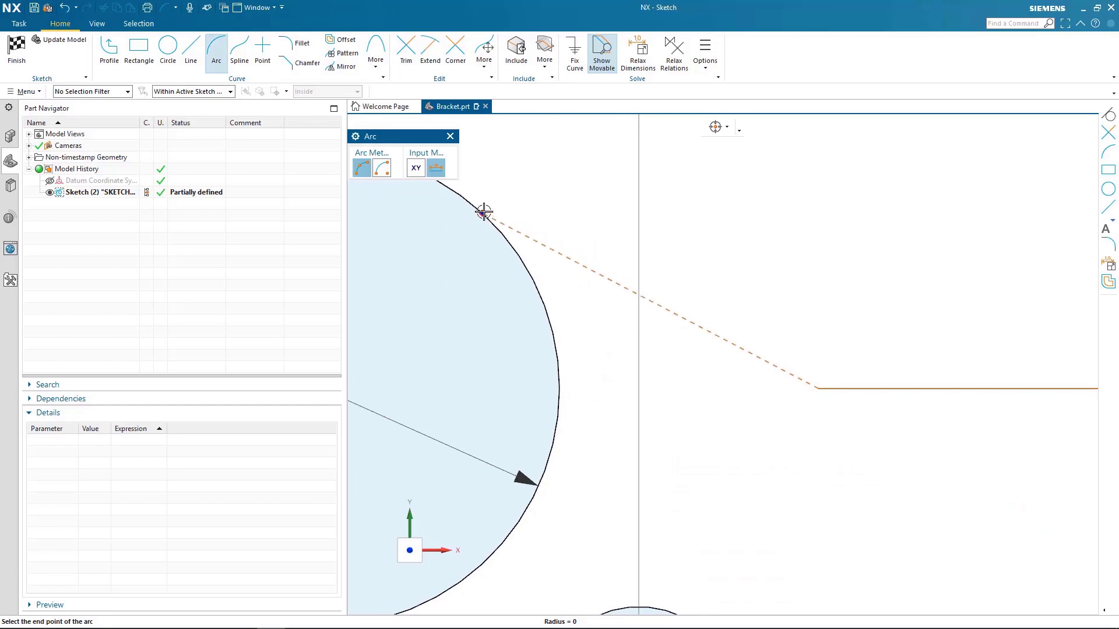
left_click(482, 213)
mouse_move(562, 282)
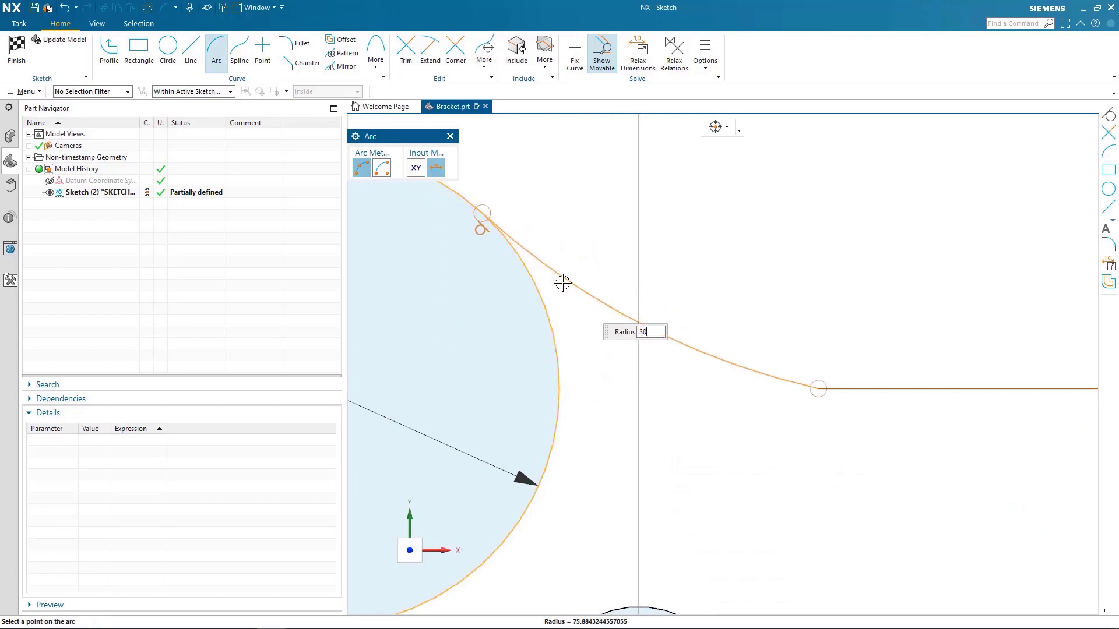
type("30")
key("Return")
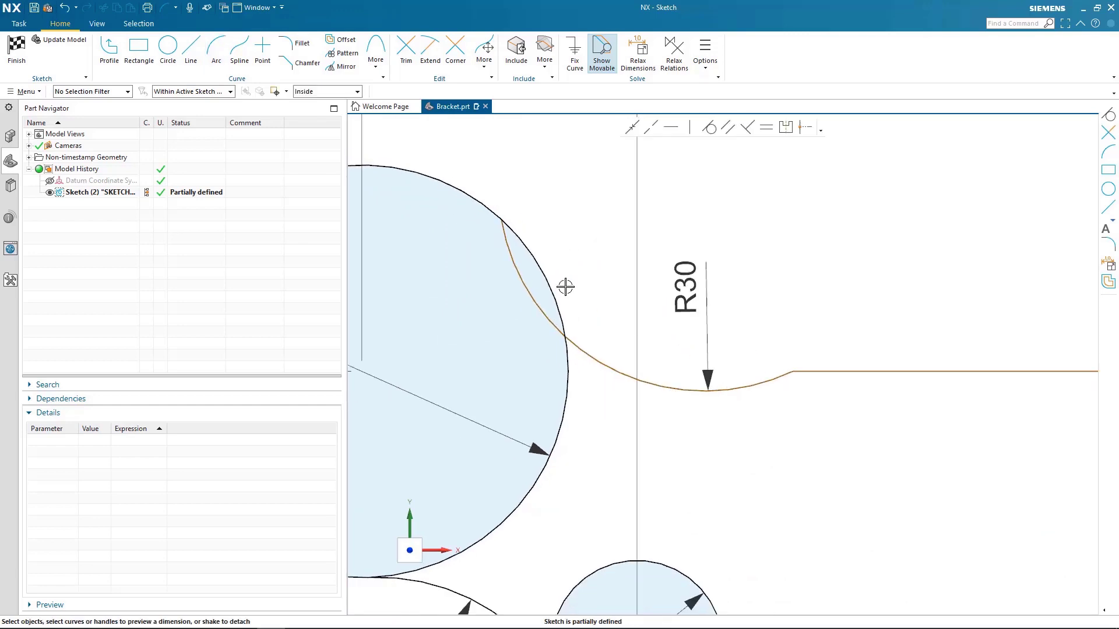
scroll(629, 343, "up", 3)
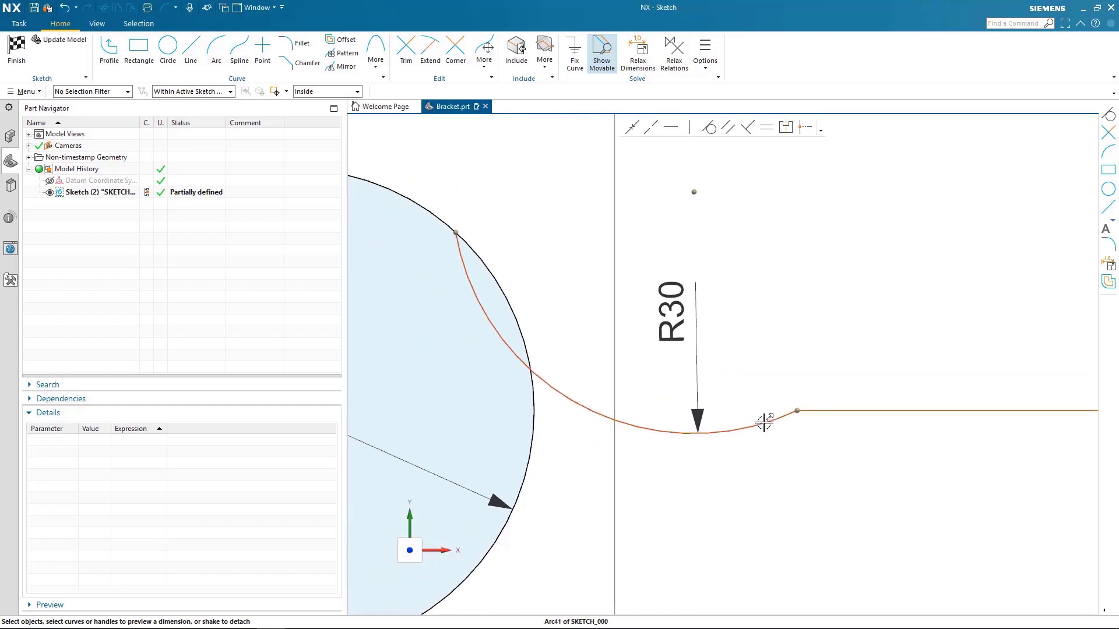
left_click(850, 411)
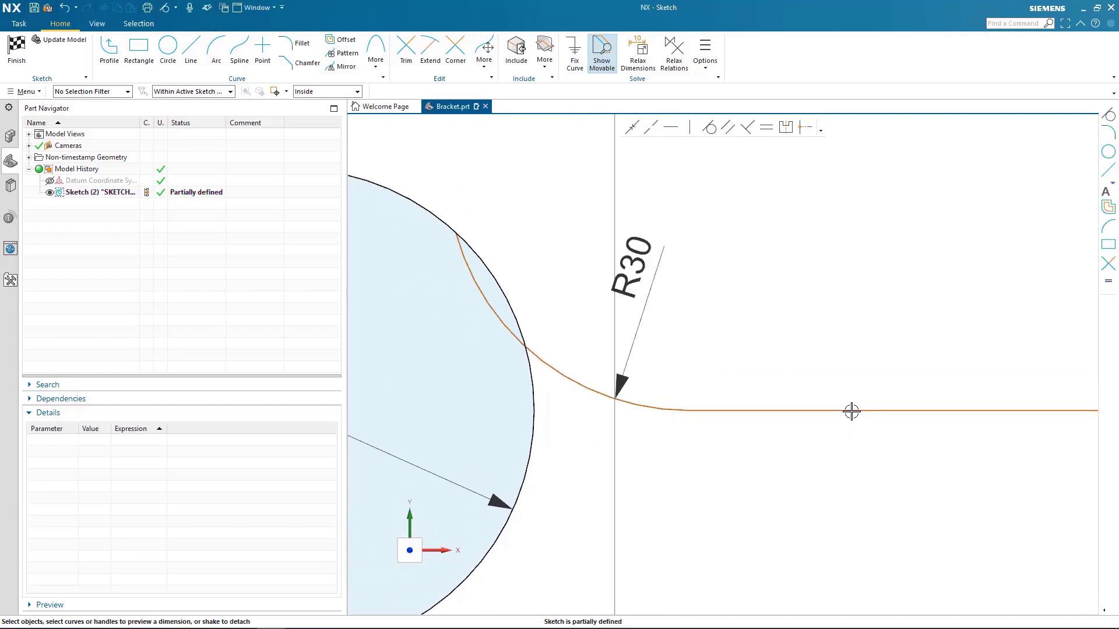
left_click_drag(488, 299, 502, 282)
scroll(560, 407, "down", 4)
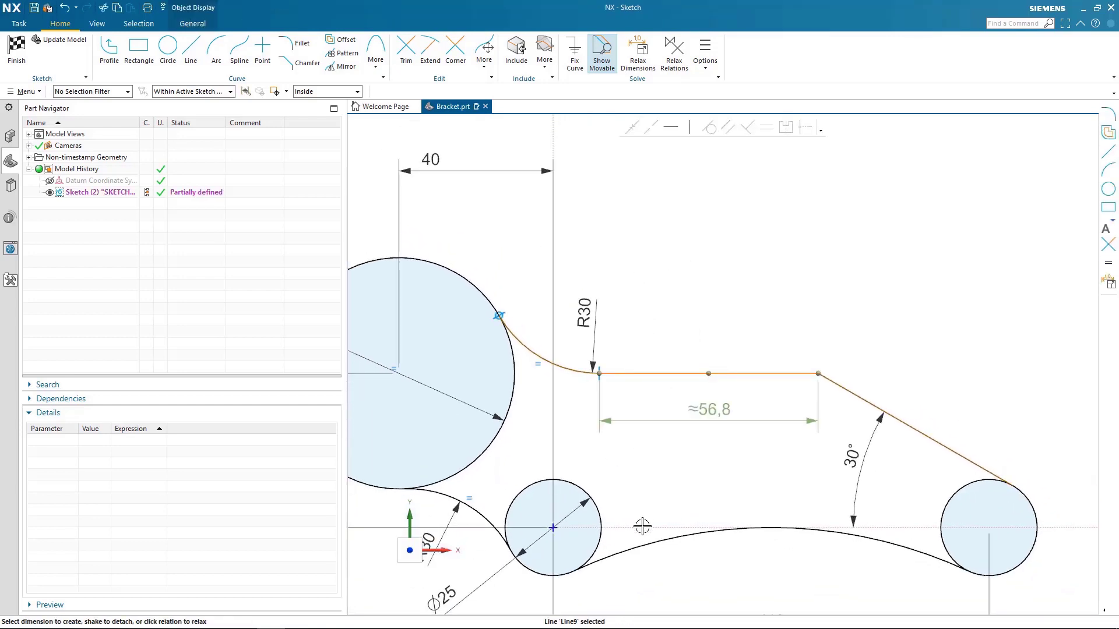
Dimension the top line 40 above the horizontal axis.
left_click(644, 528)
key("Escape")
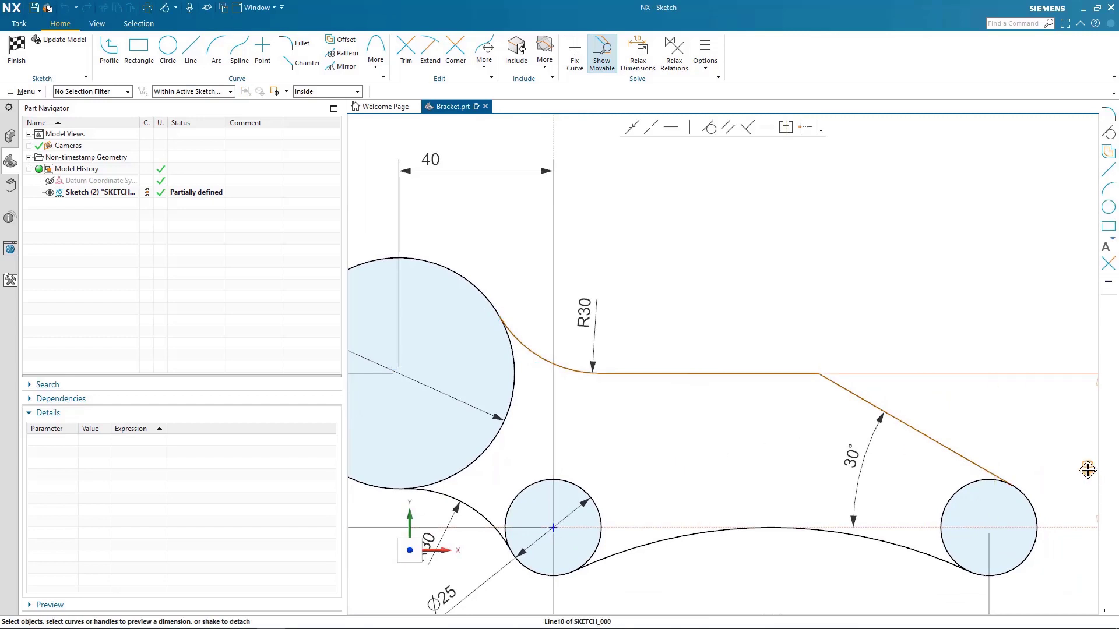
scroll(1087, 469, "down", 1)
left_click(1041, 442)
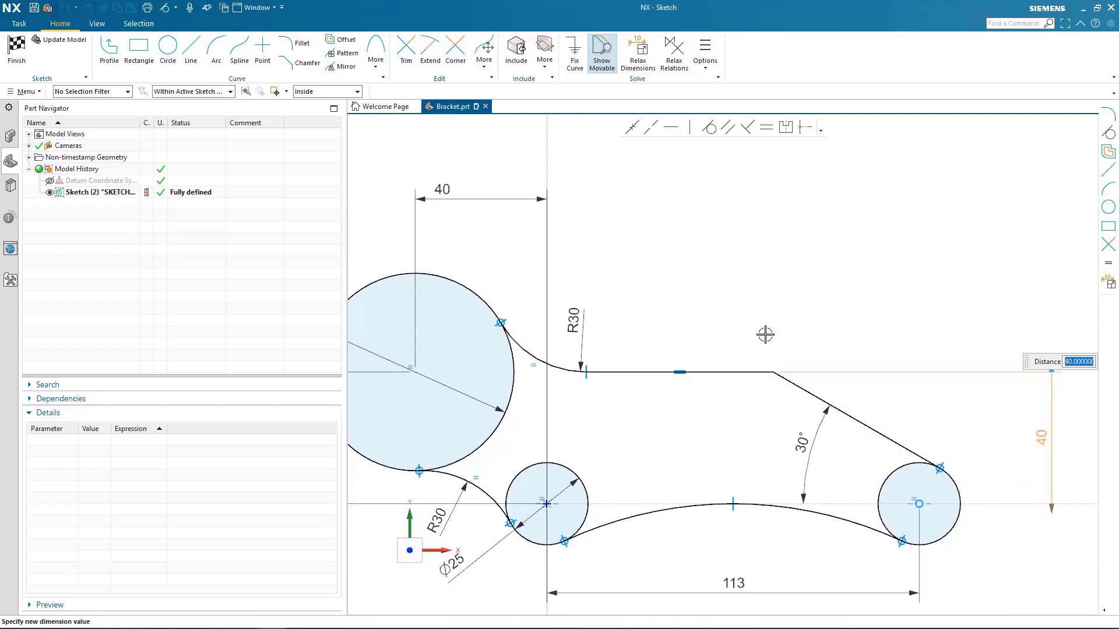
key("Return")
key("ctrl+f")
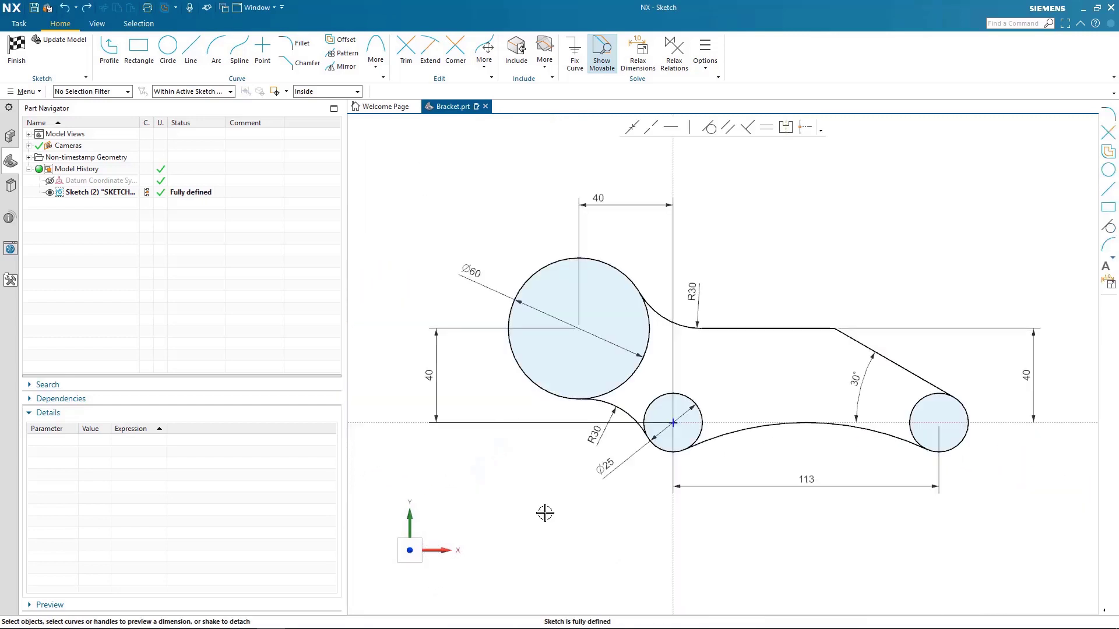
scroll(497, 350, "up", 3)
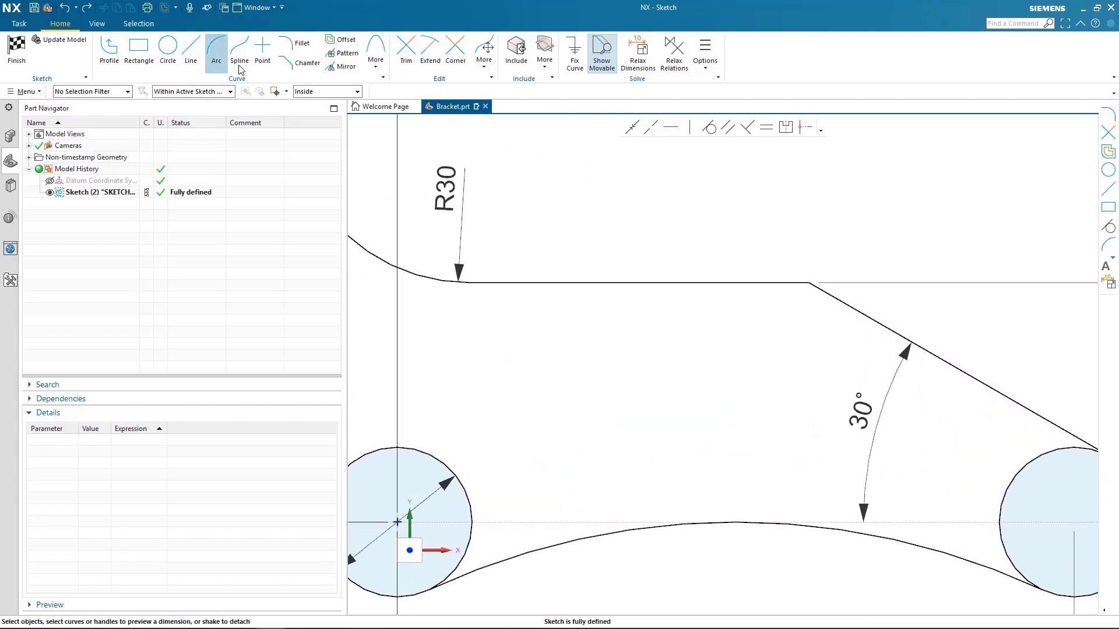
Add an R30 fillet at the top-line/diagonal corner and move its radius label beside it.
left_click(295, 48)
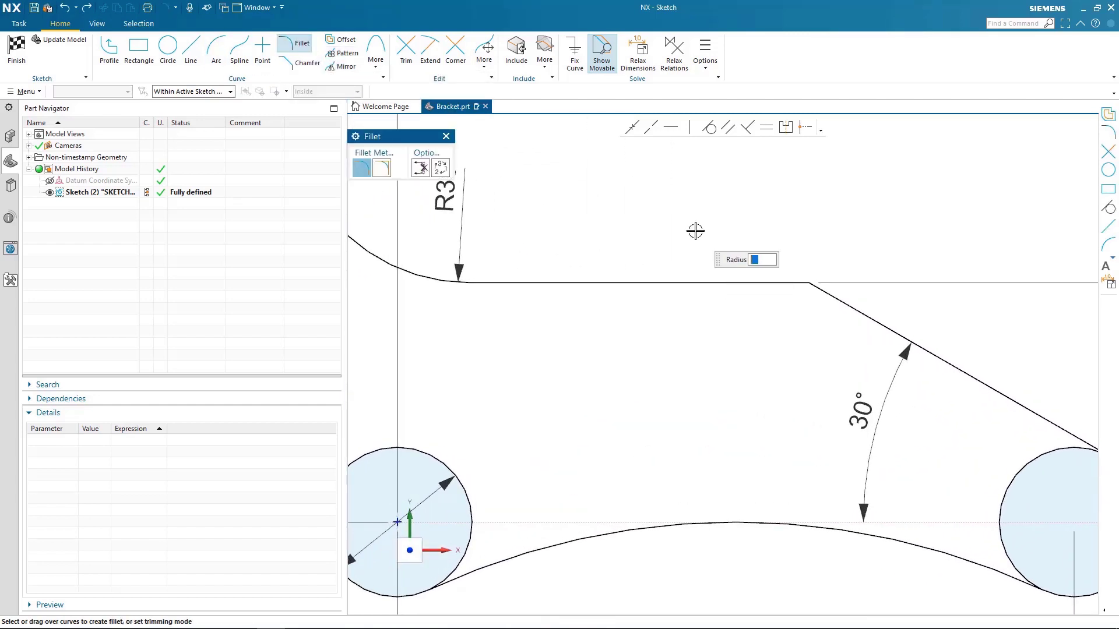
left_click_drag(771, 252, 852, 302)
key("Escape")
mouse_move(775, 451)
left_mouse_down()
mouse_move(859, 187)
mouse_move(833, 204)
mouse_move(827, 193)
left_mouse_up()
key("ctrl+f")
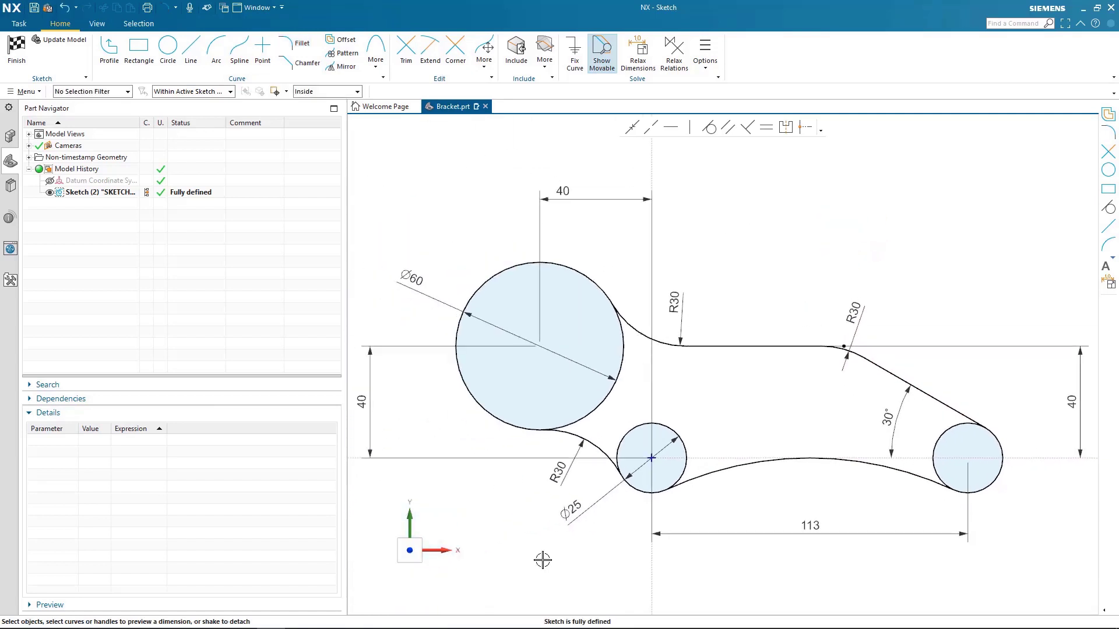
Offset the lower long arc inward by 5 mm.
left_click(344, 39)
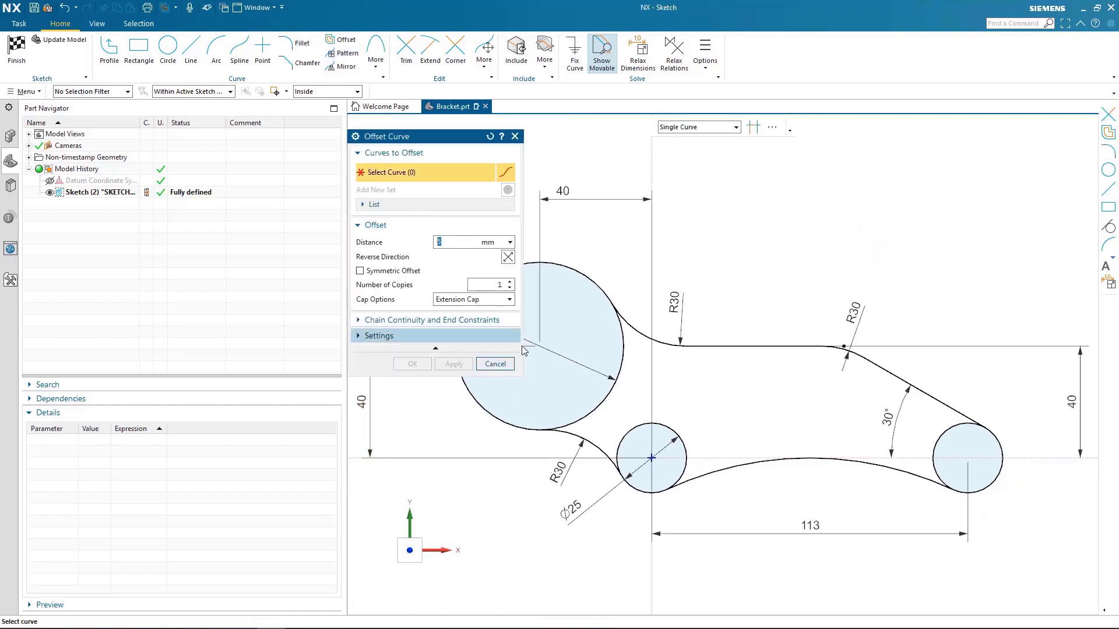
left_click(600, 440)
type("10")
left_click(670, 428, "shift")
left_click(722, 464)
type("5")
key("Return")
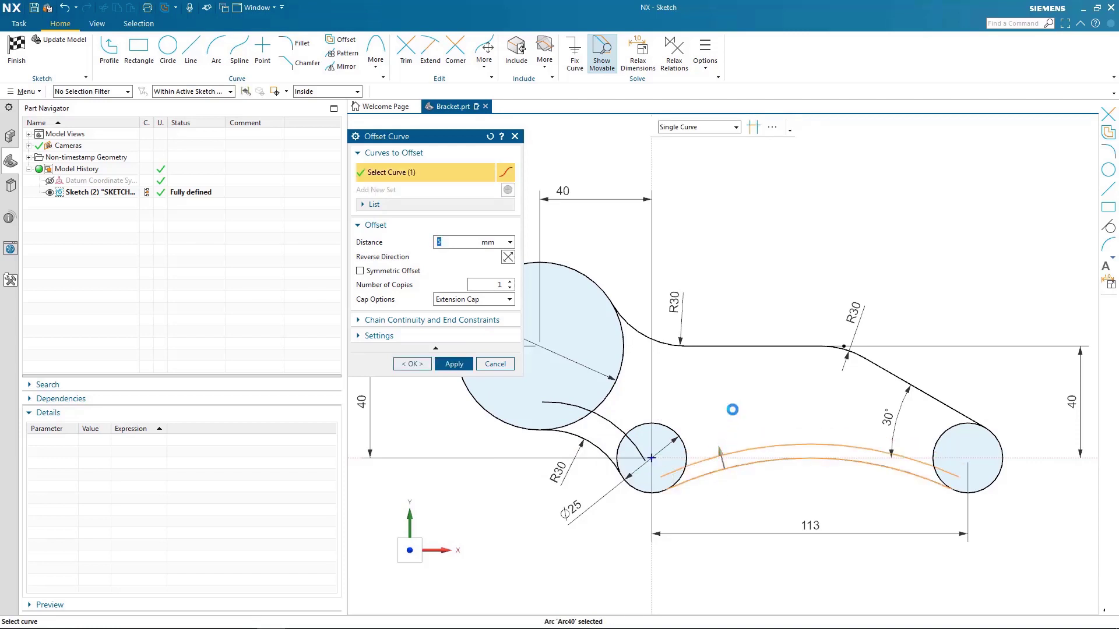
middle_click(733, 410)
Offset the upper fillet arcs, top line and diagonal line as one chain.
scroll(758, 373, "up", 2)
left_click(609, 328)
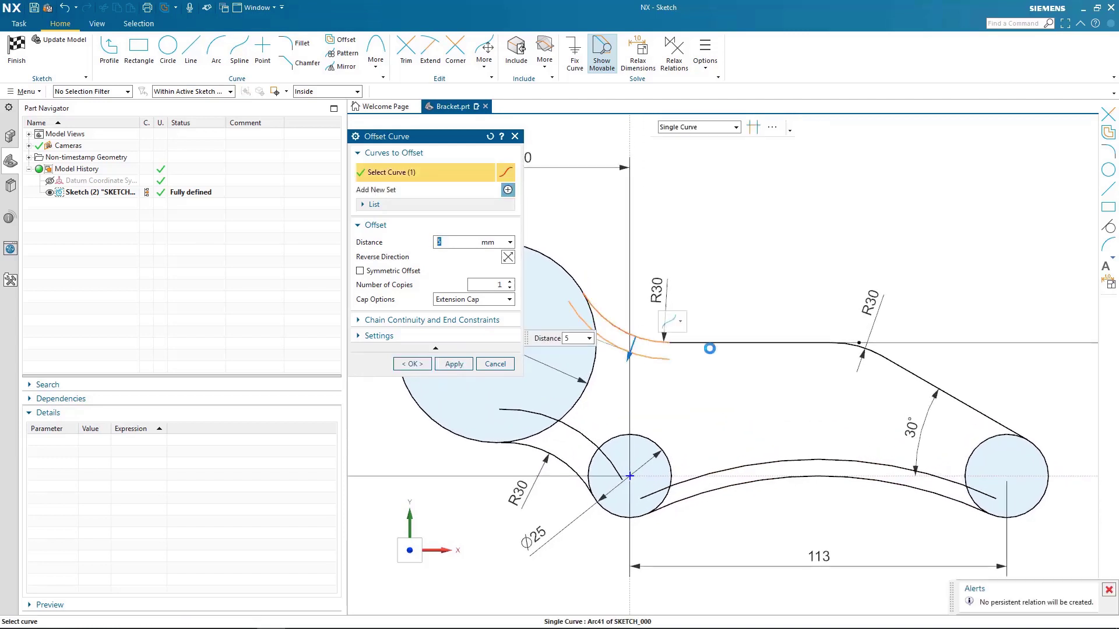
left_click(816, 343)
left_click(860, 348)
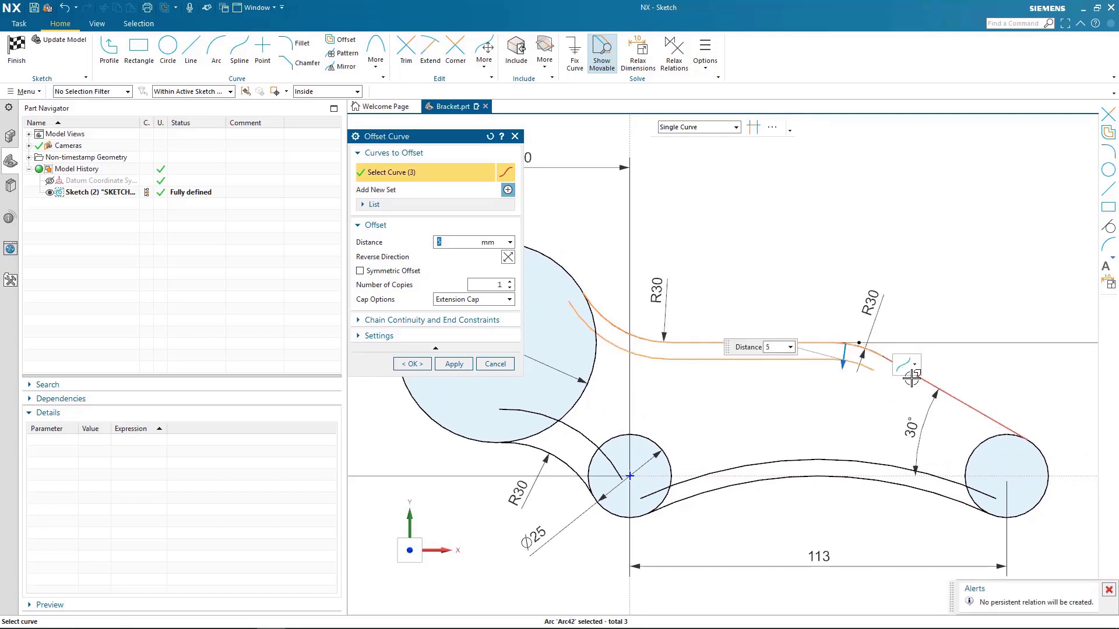
left_click(900, 371)
middle_click(837, 419)
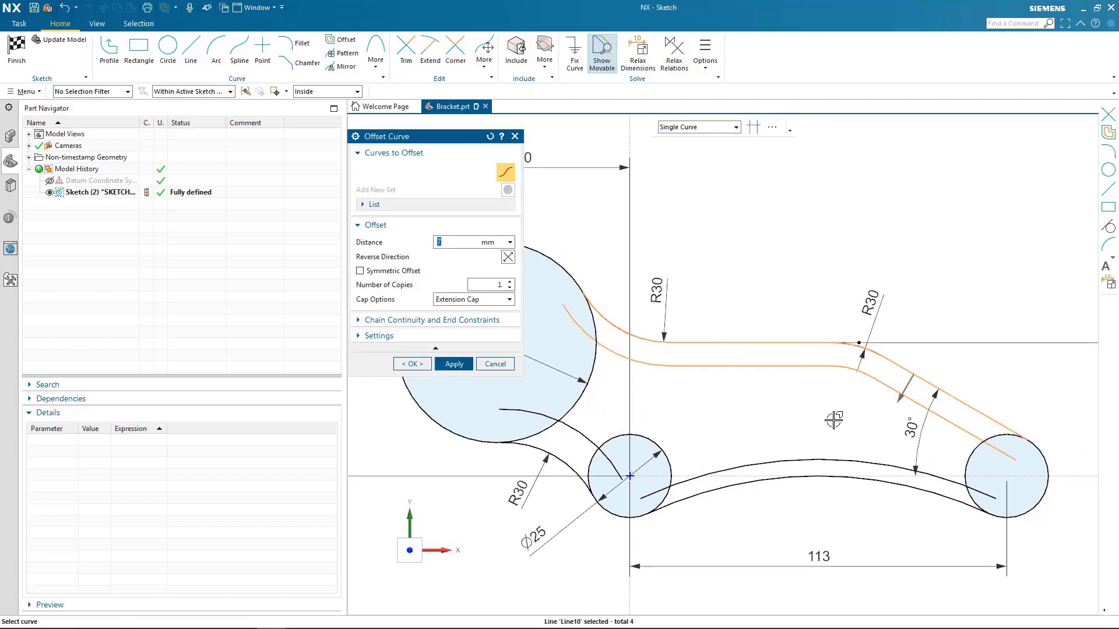
Trim the excess circle arcs and offset pieces at the large end, small circle and far end.
left_click(494, 364)
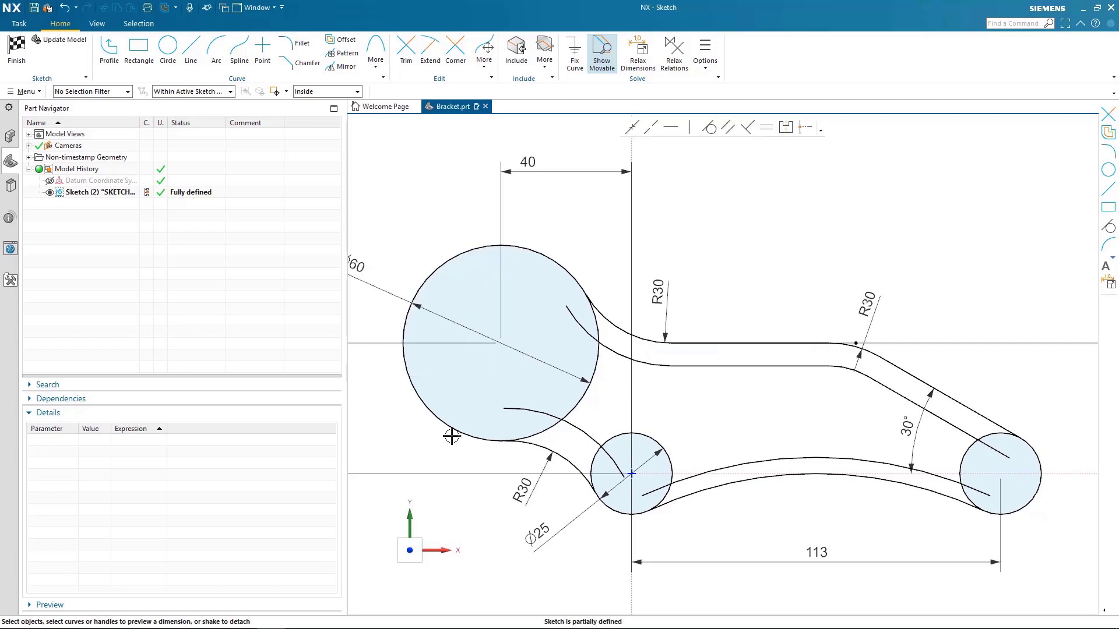
scroll(452, 436, "up", 5)
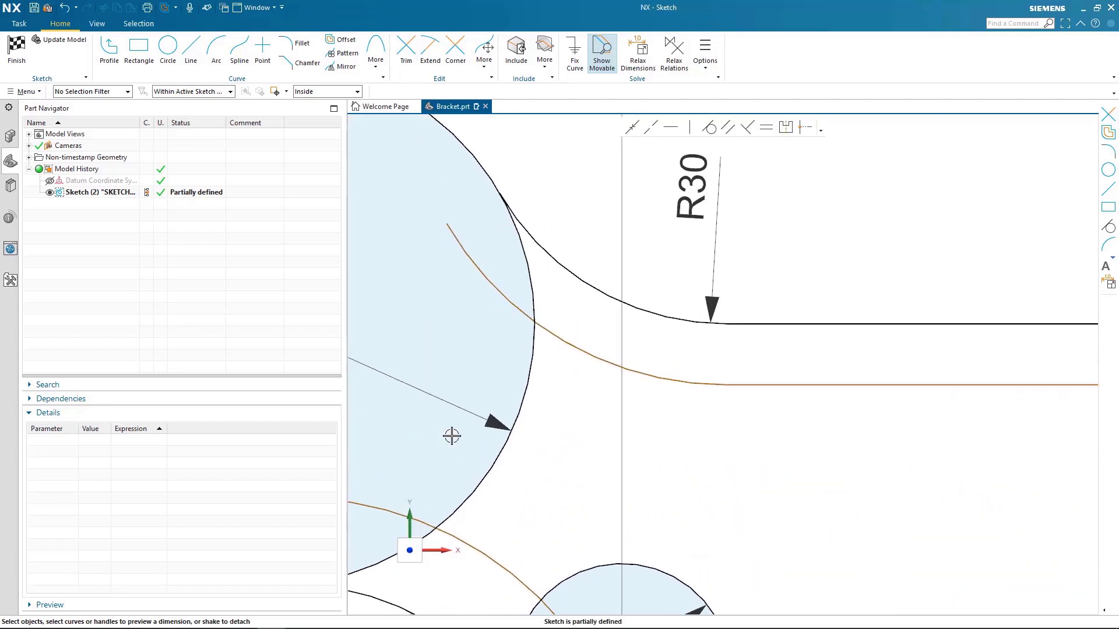
key("t")
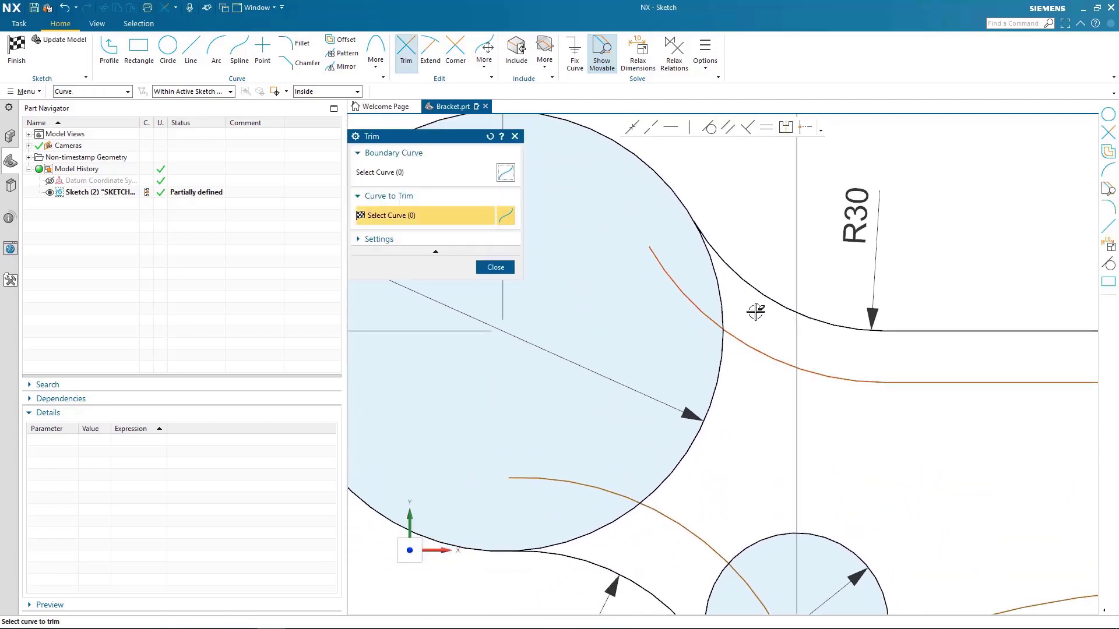
left_click(620, 527)
left_click(642, 533)
left_click(642, 533)
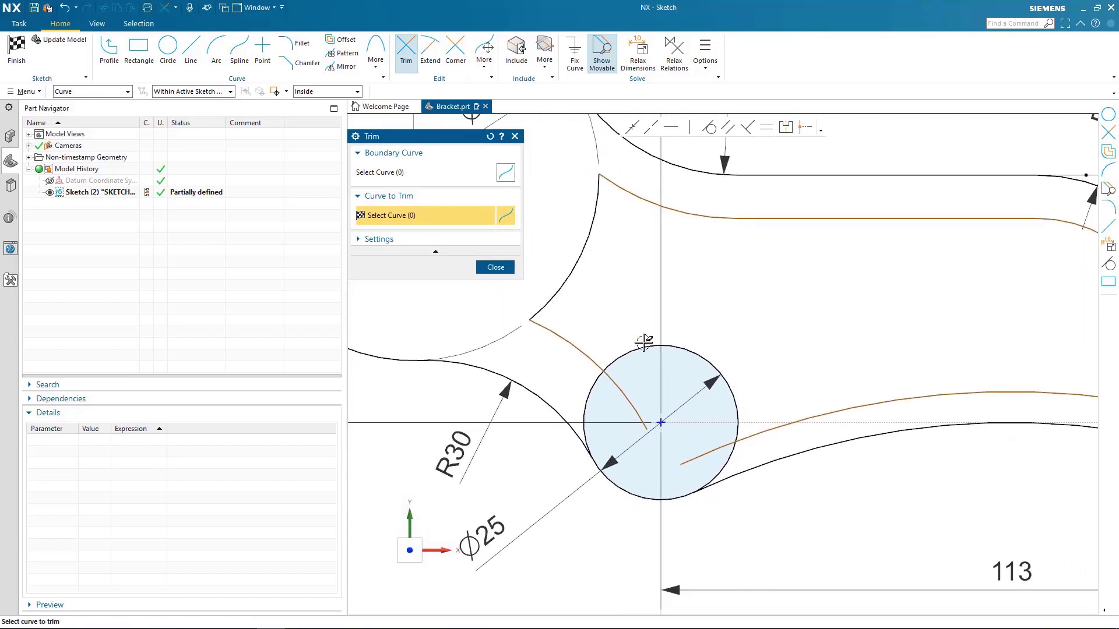
left_click(683, 415)
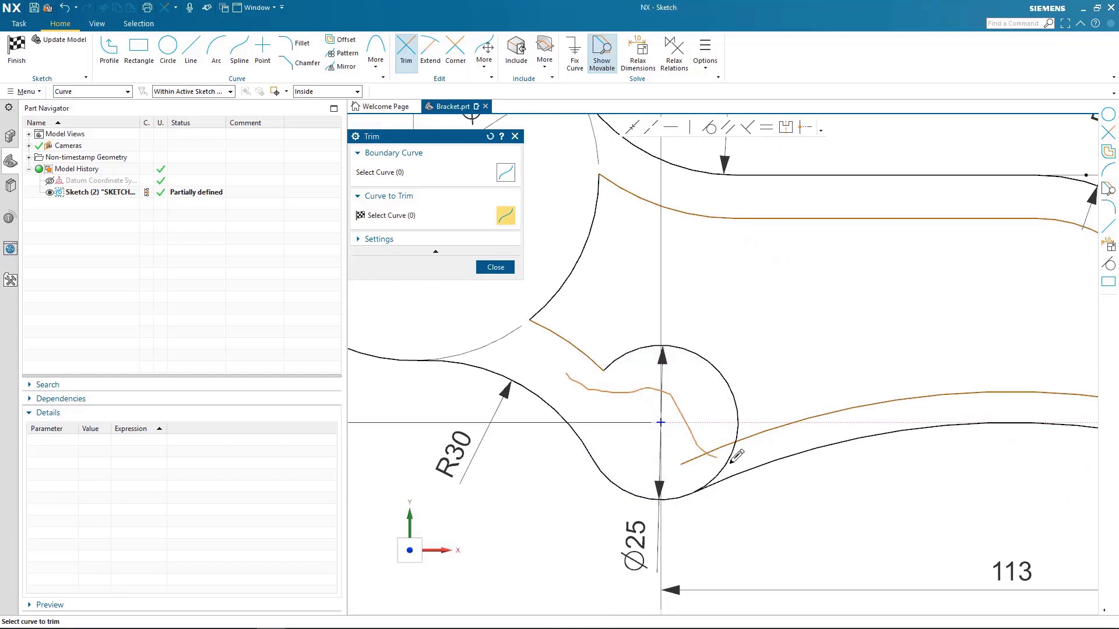
left_click(757, 449)
left_click(757, 449)
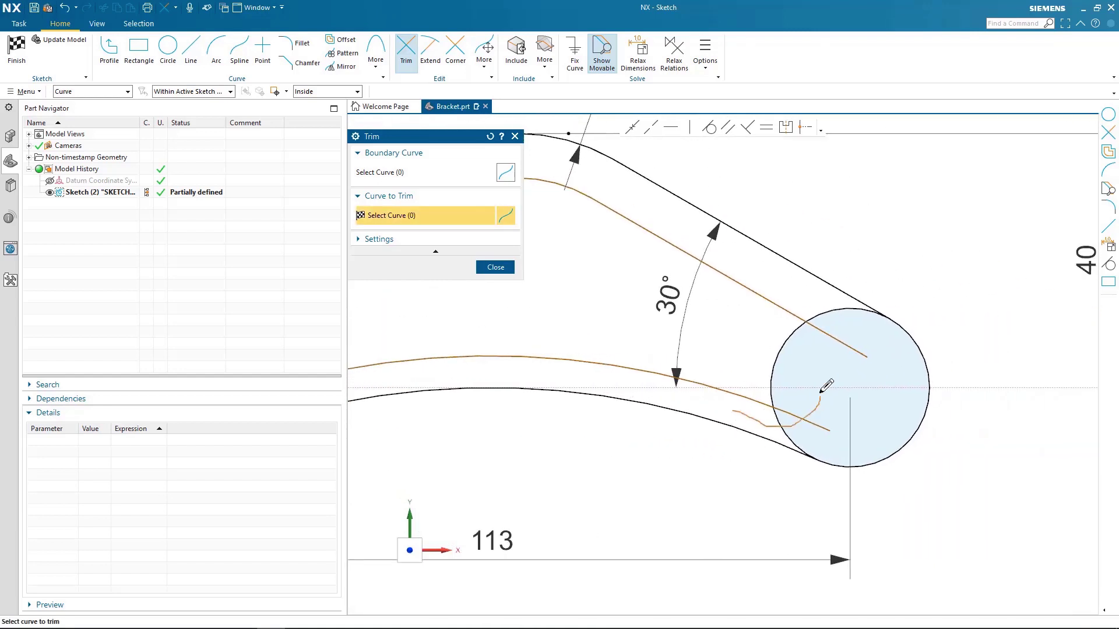
left_click(794, 292)
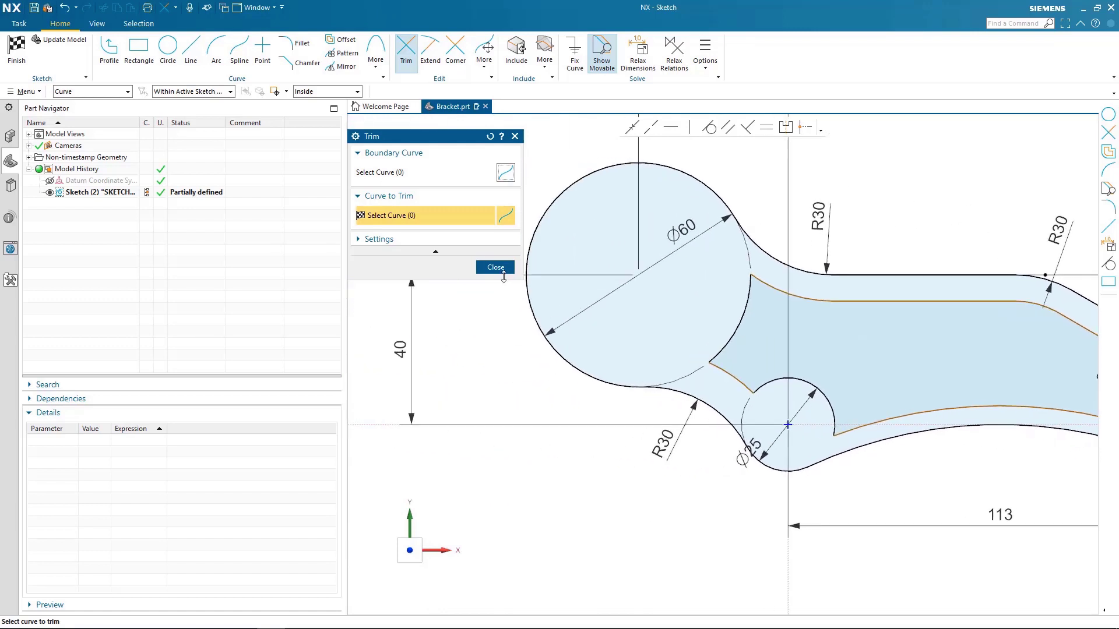
left_click(495, 266)
Dimension the cutout: 7 below the top edge, 5 between bottom arcs, R40 lower-left arc.
key("ctrl+f")
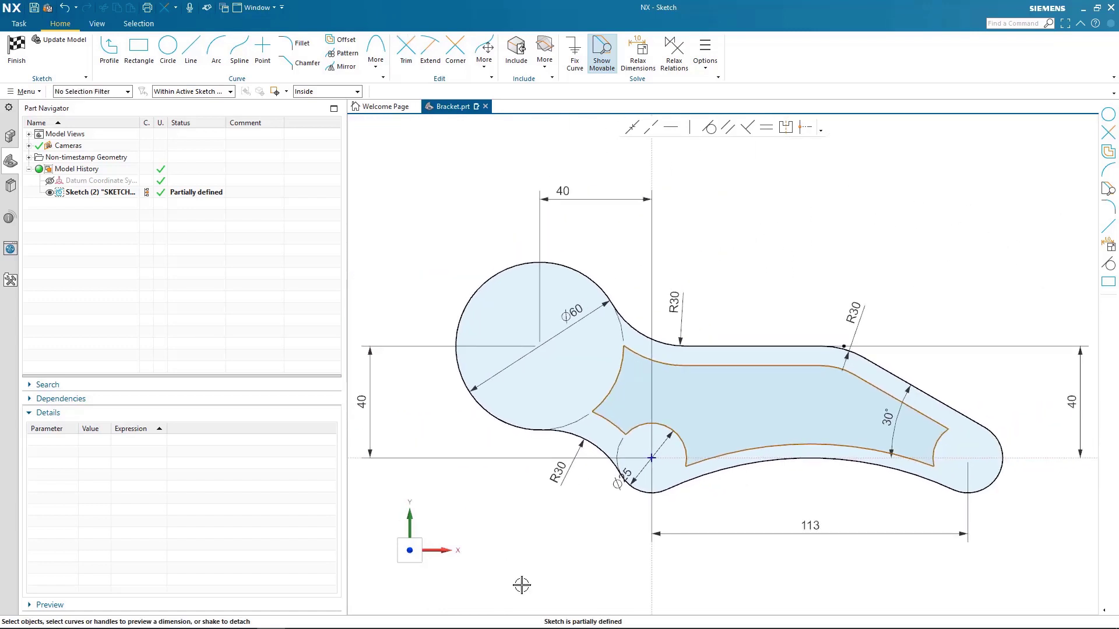
scroll(729, 365, "up", 1)
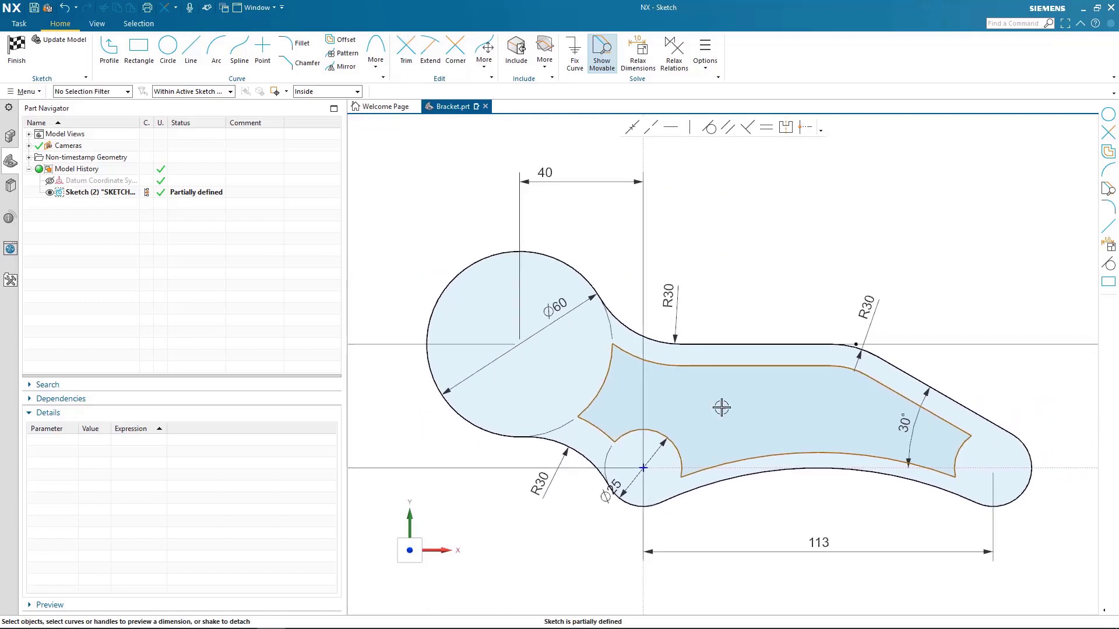
left_click(728, 345)
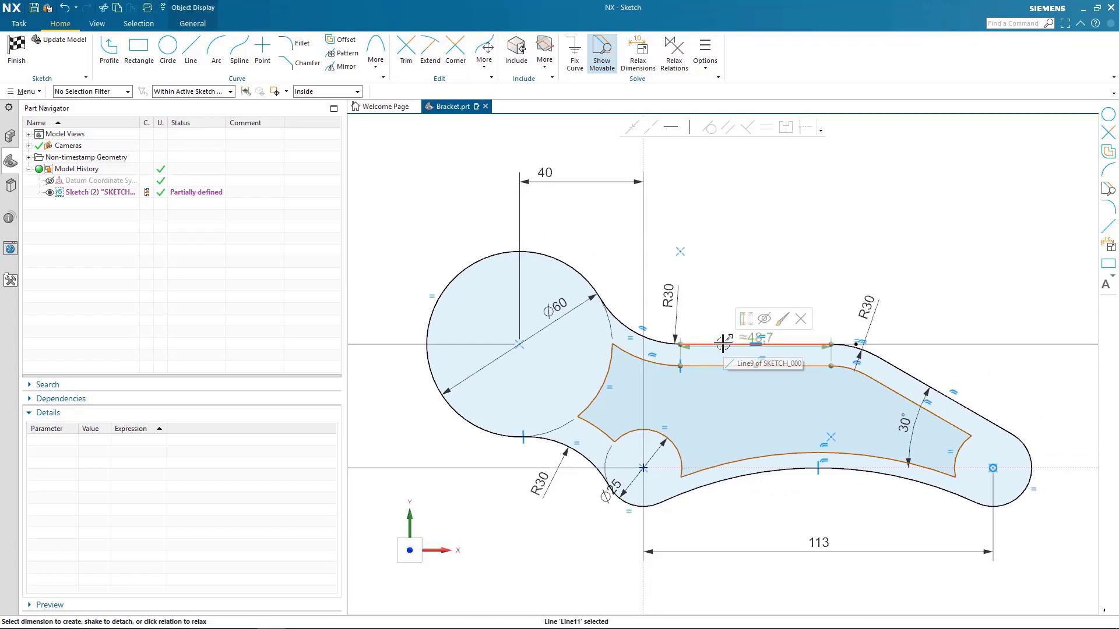
left_click_drag(723, 345, 726, 284)
left_click(737, 474)
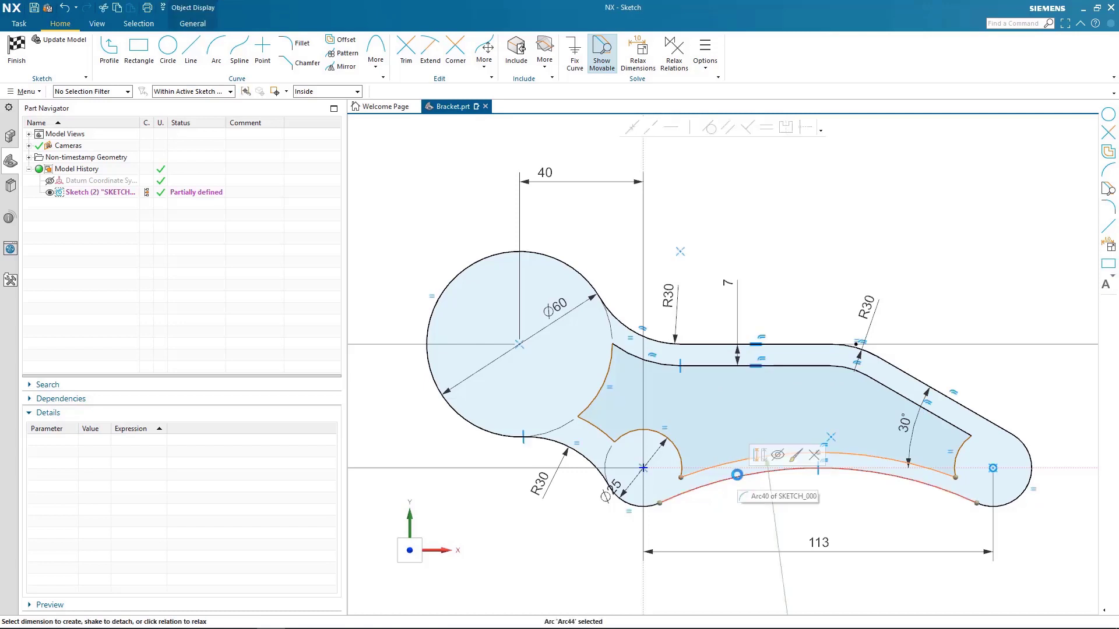
left_click(775, 428)
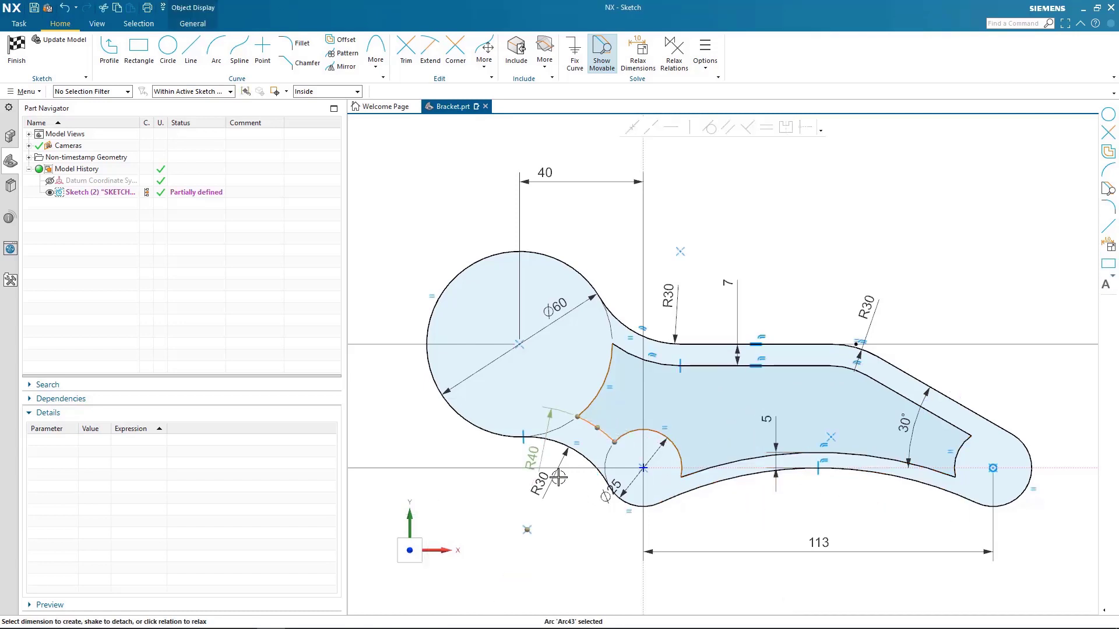
mouse_move(597, 429)
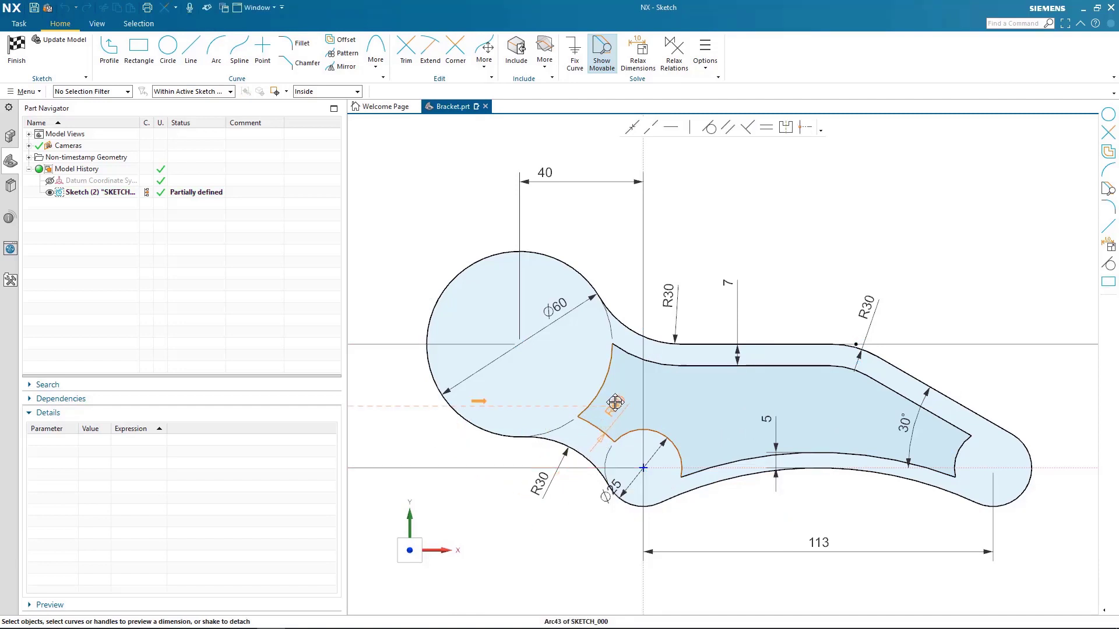
left_click(618, 402)
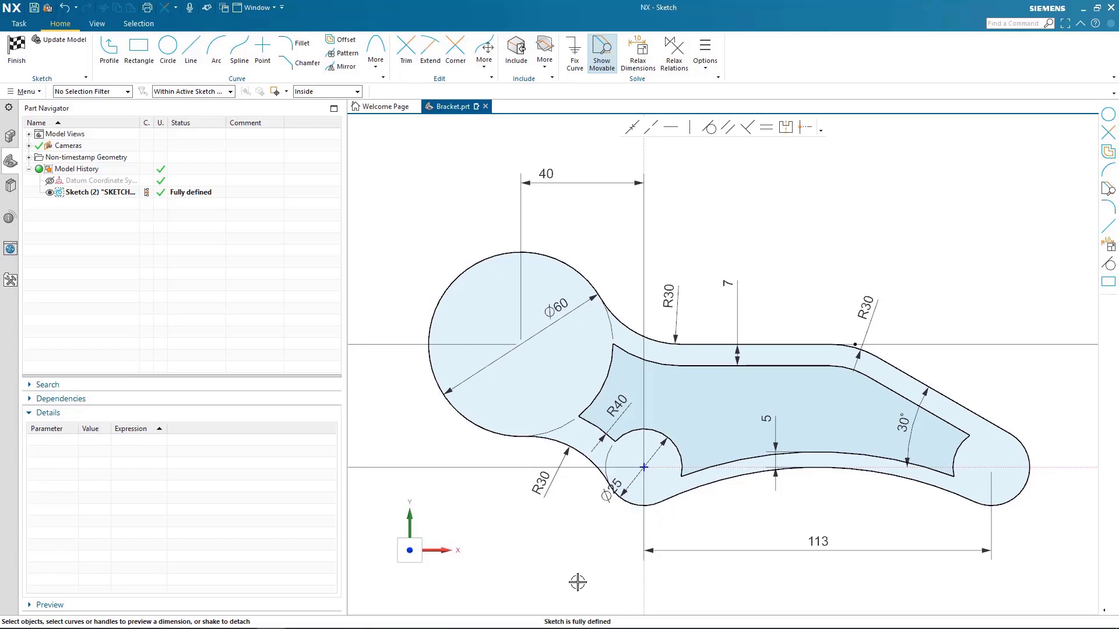
key("ctrl+f")
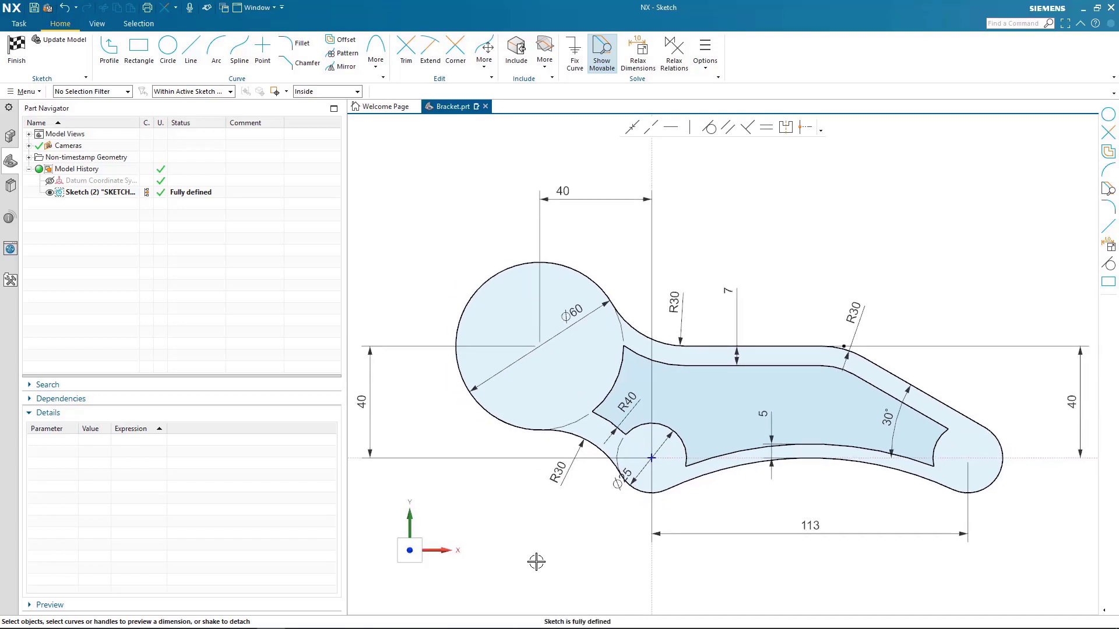
Draw Ø16 circles centred on the left and right small boss arcs, and a Ø40 circle on the large end arc centre.
left_click(168, 49)
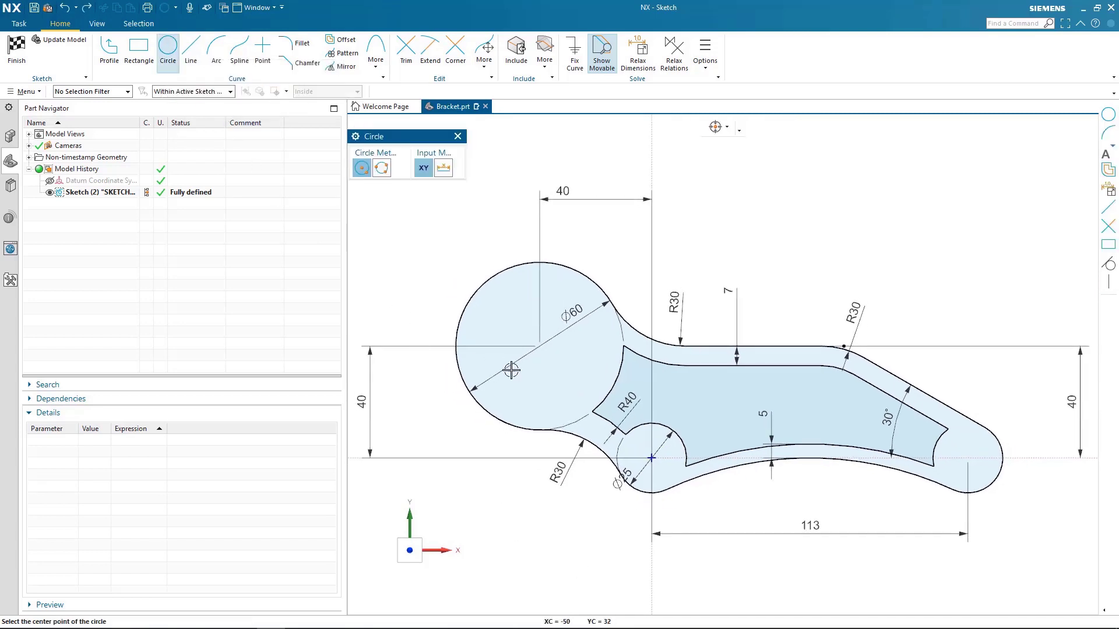
left_click(652, 459)
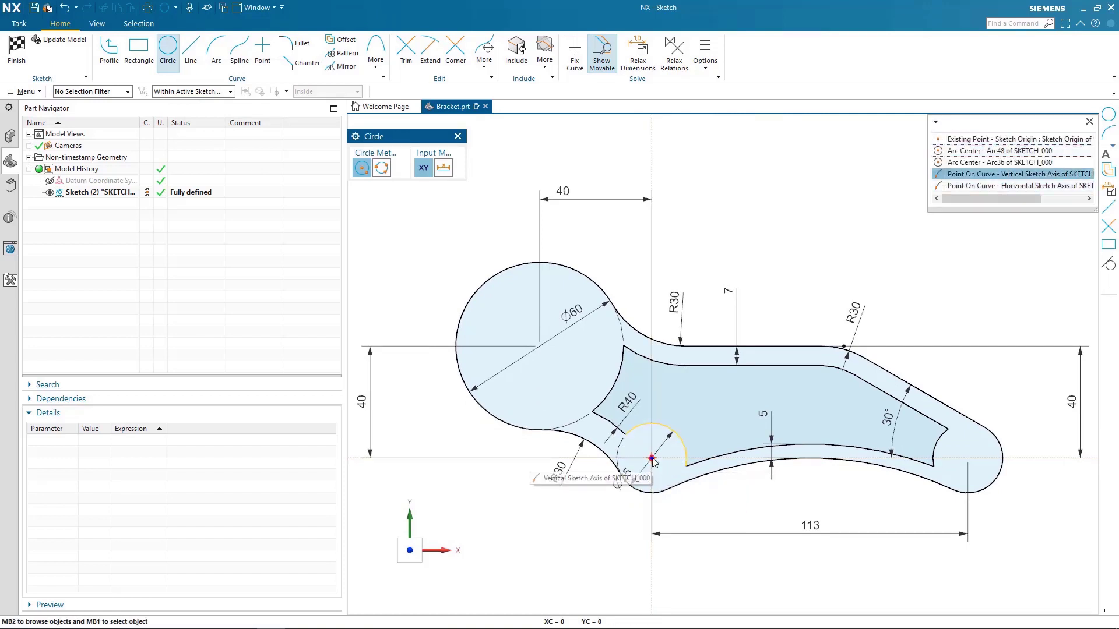
left_click(653, 459)
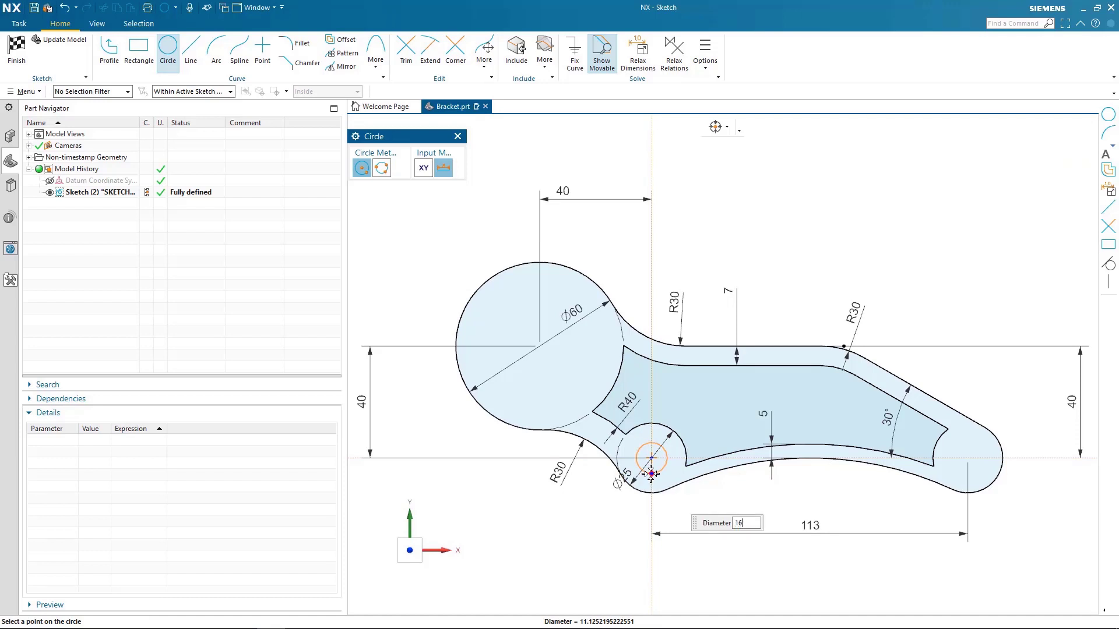
key("Return")
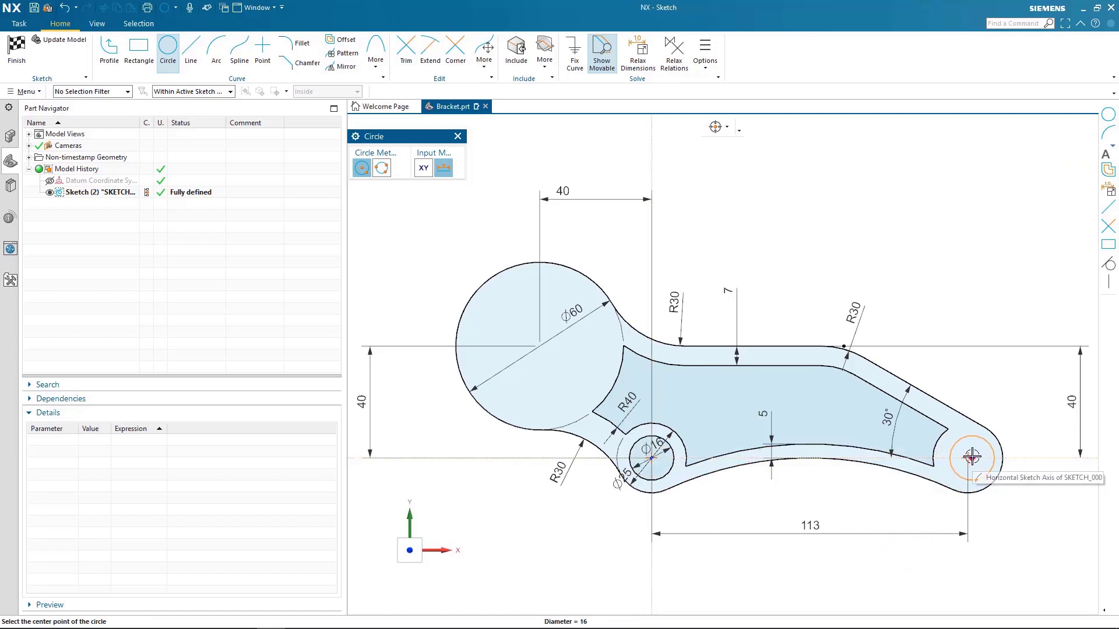
left_click(967, 458)
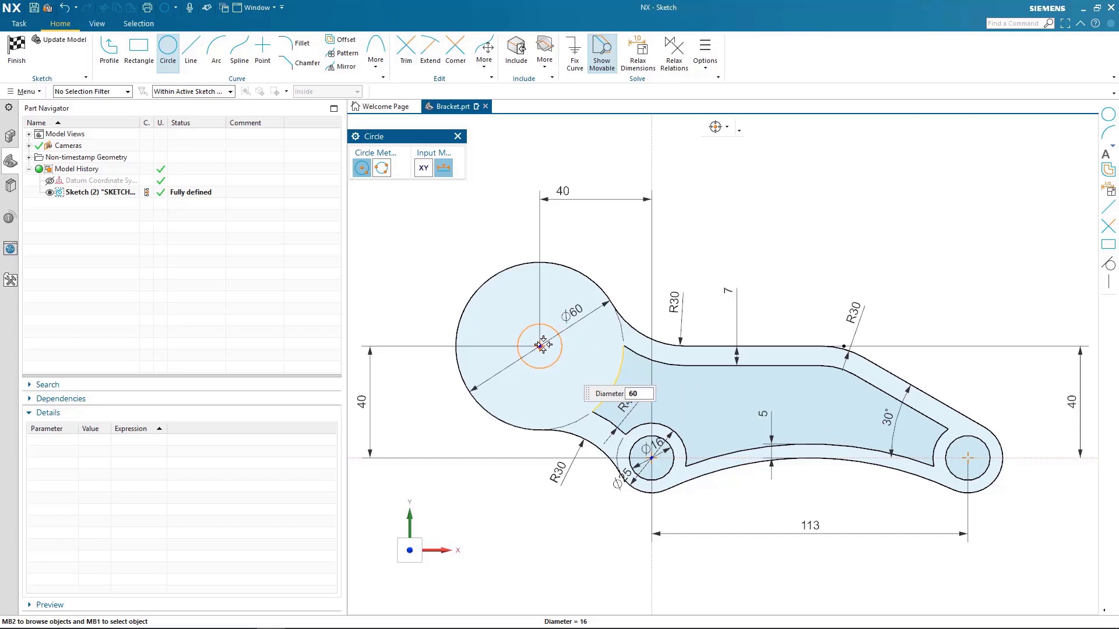
key("Return")
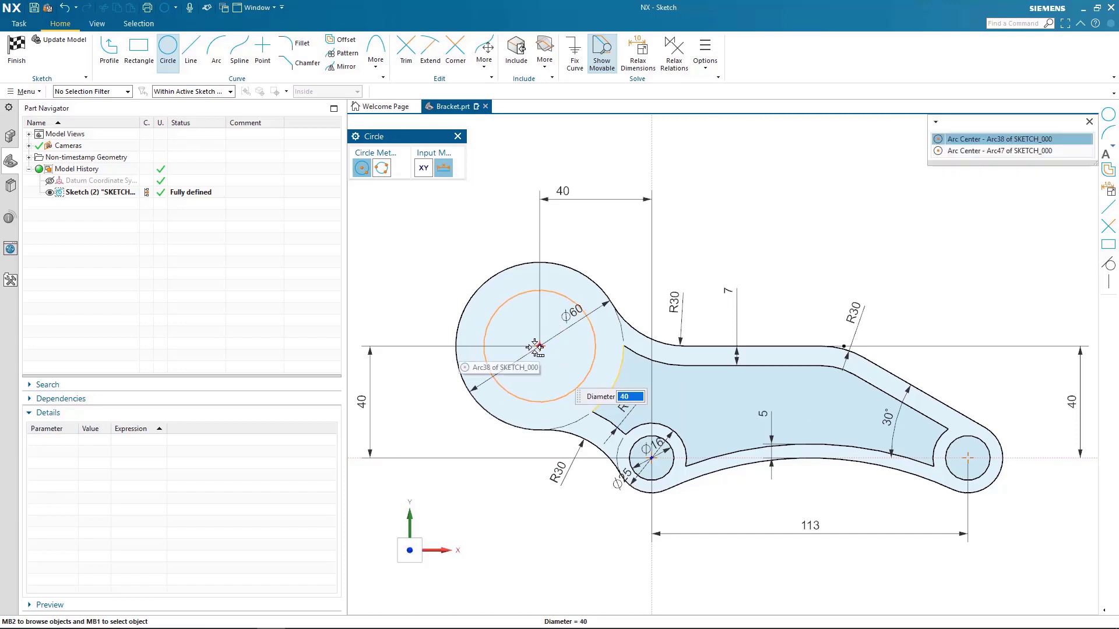
left_click(535, 347)
key("Escape")
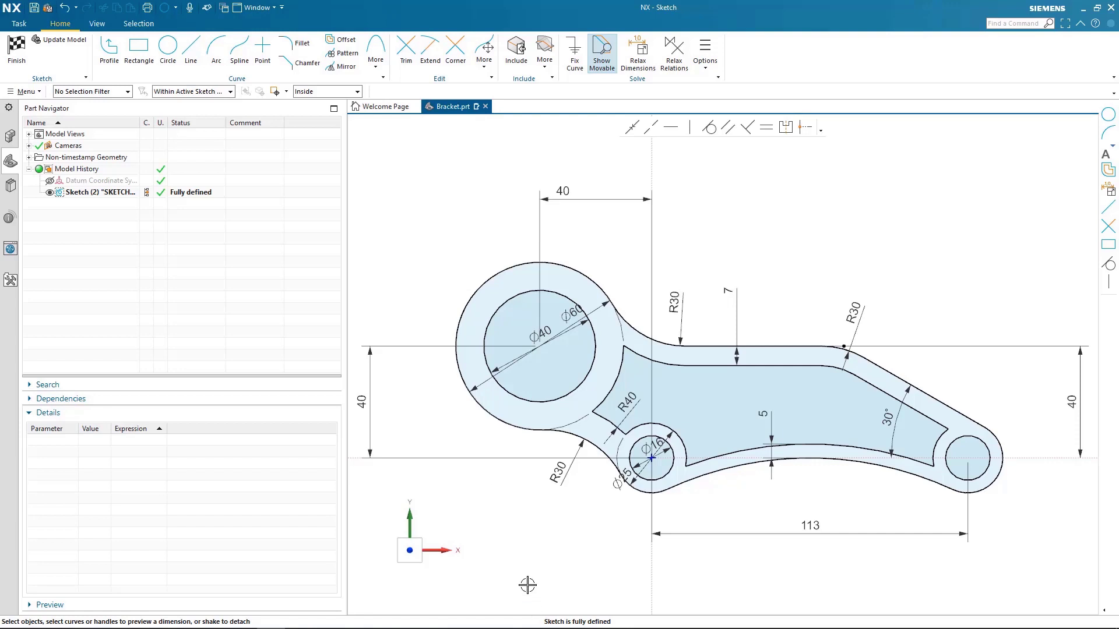